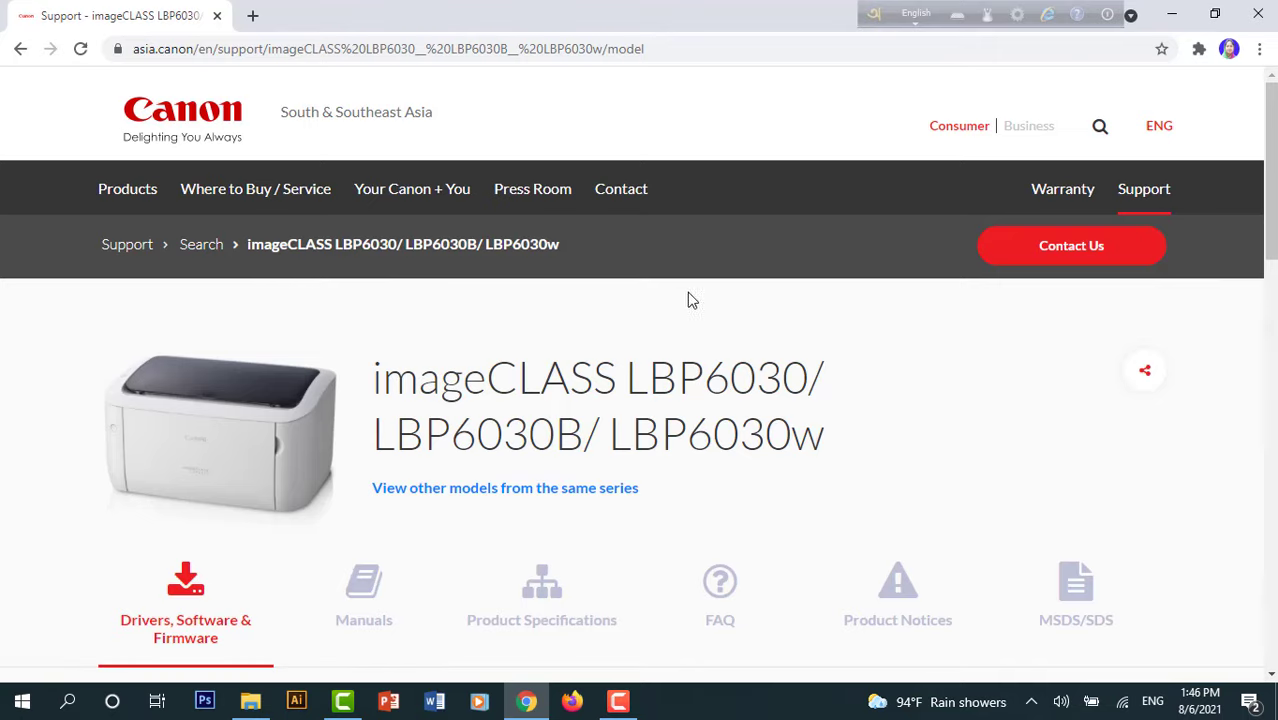
Step: Check this computer's system type in the device specifications of the PC's properties, and return to the desktop
scroll(374, 371, "down", 6)
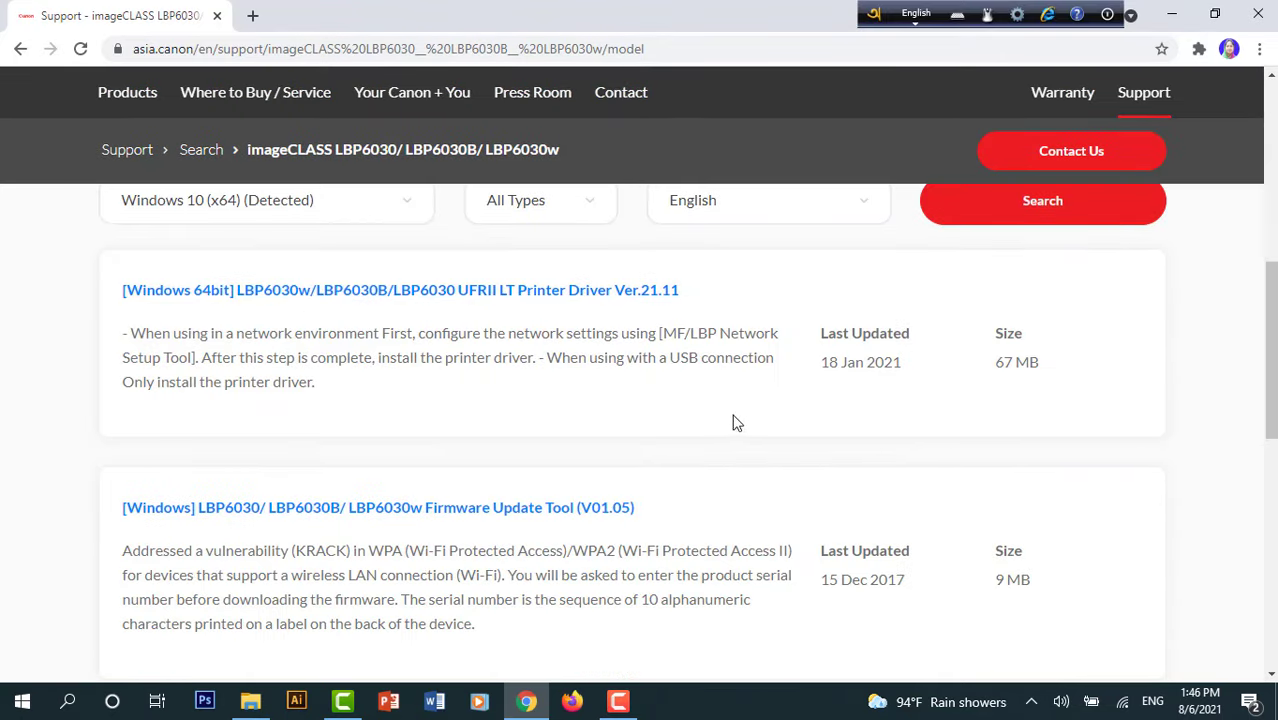
left_click(1173, 13)
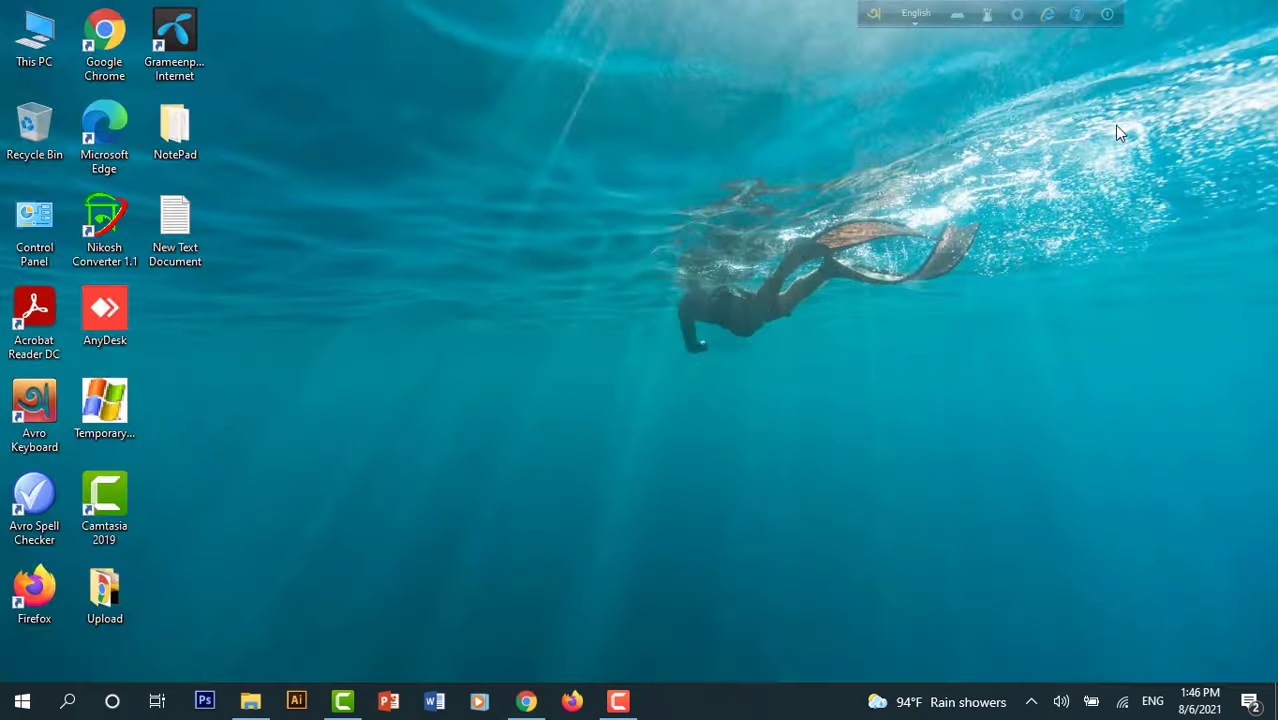
right_click(47, 30)
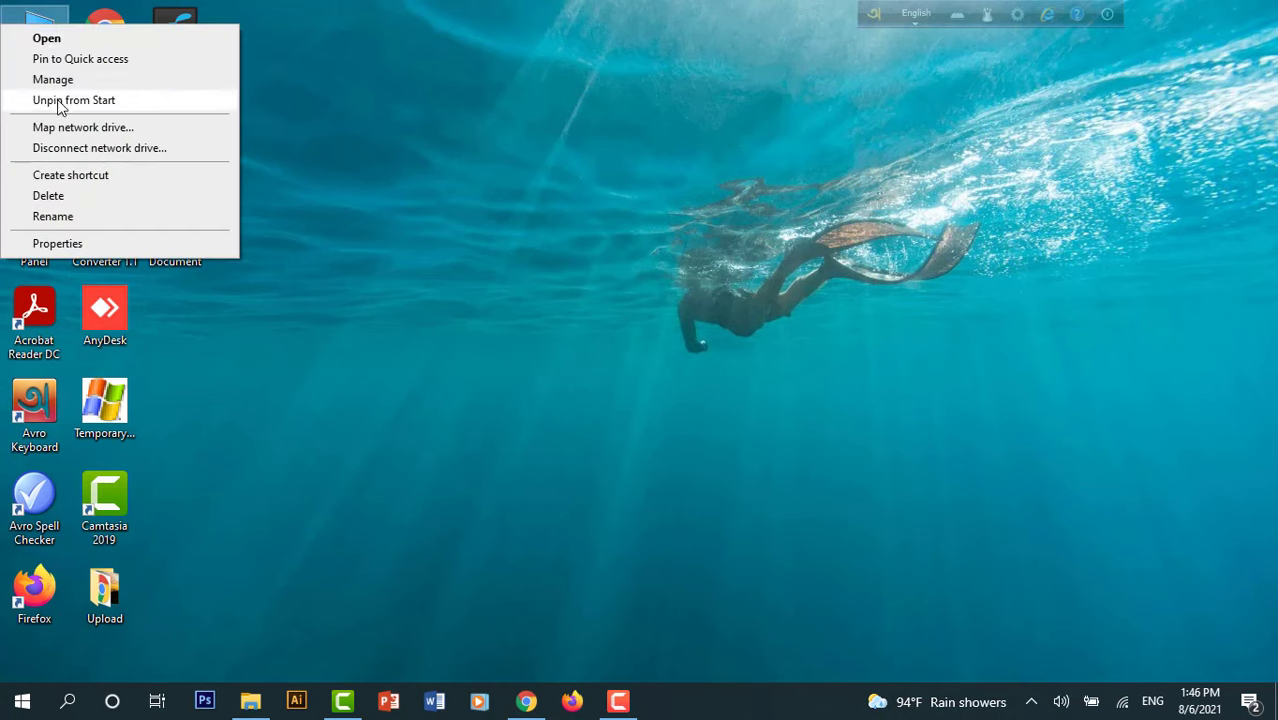
left_click(88, 245)
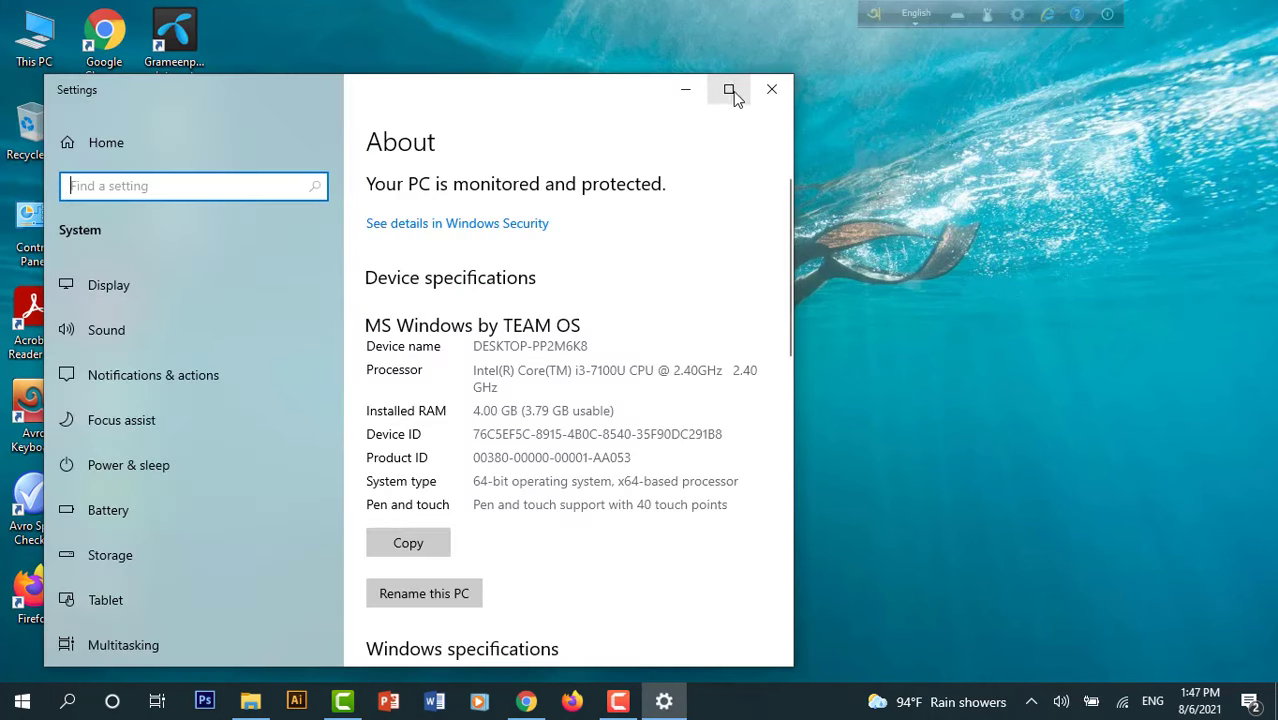
left_click(730, 88)
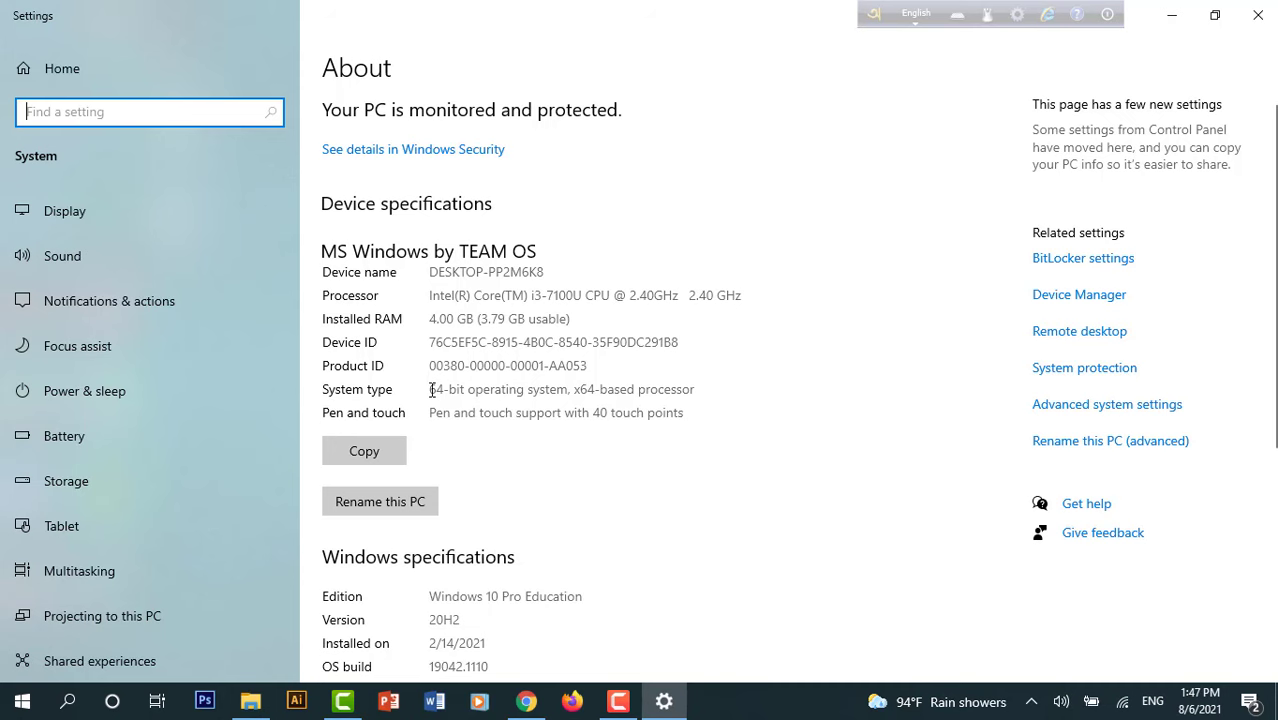
left_click_drag(432, 390, 742, 330)
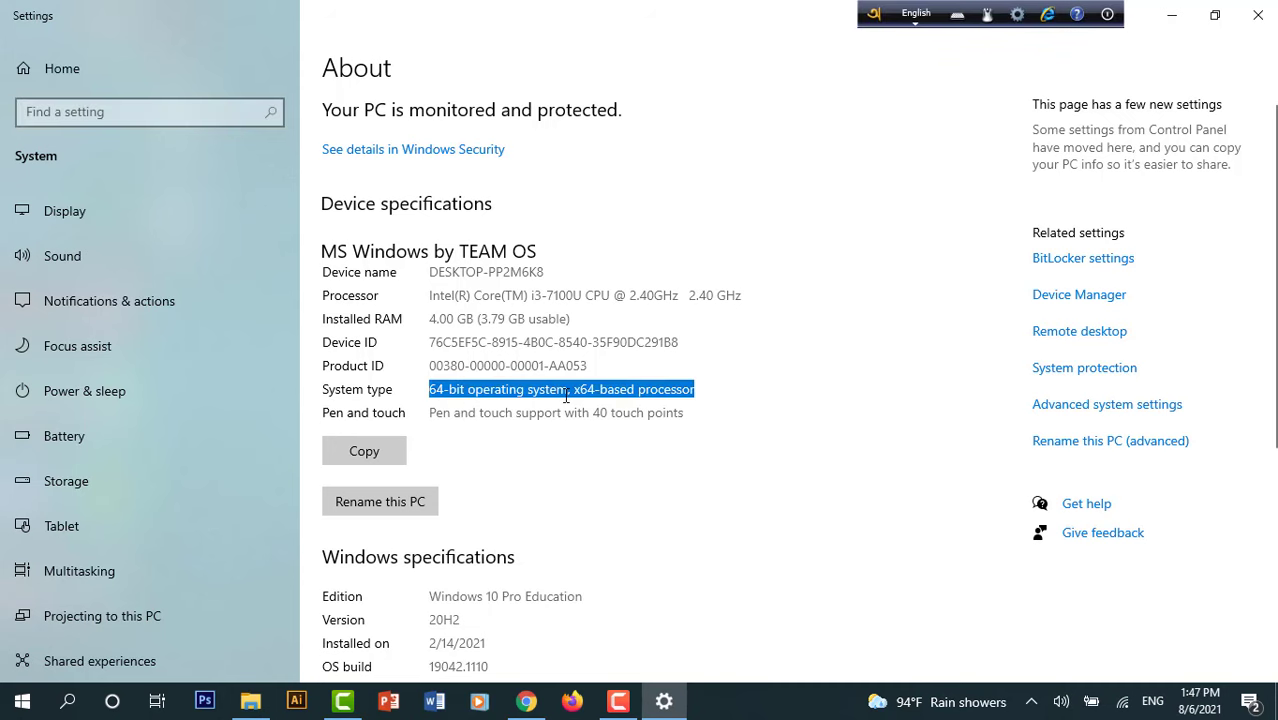
key("super+d")
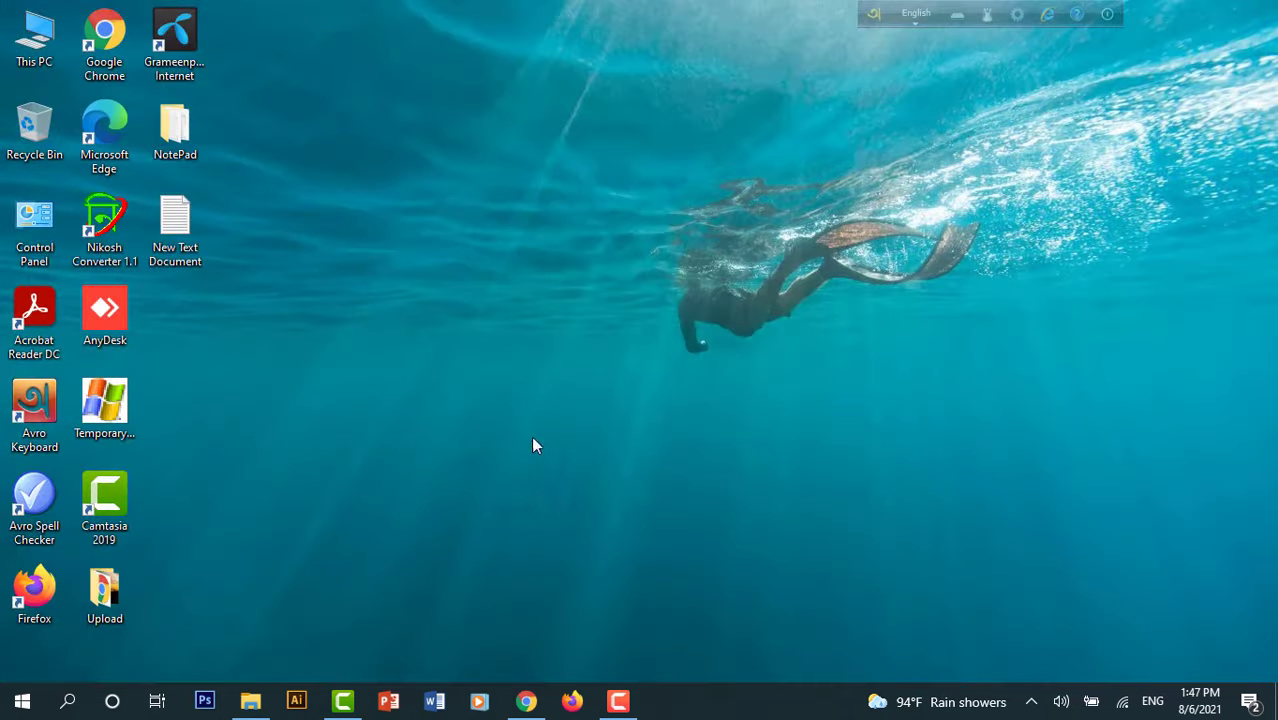
Step: Download the Windows 64bit UFRII LT Printer Driver Ver.21.11 from the Canon support page in Chrome, agreeing to the license terms
left_click(527, 703)
left_click(283, 291)
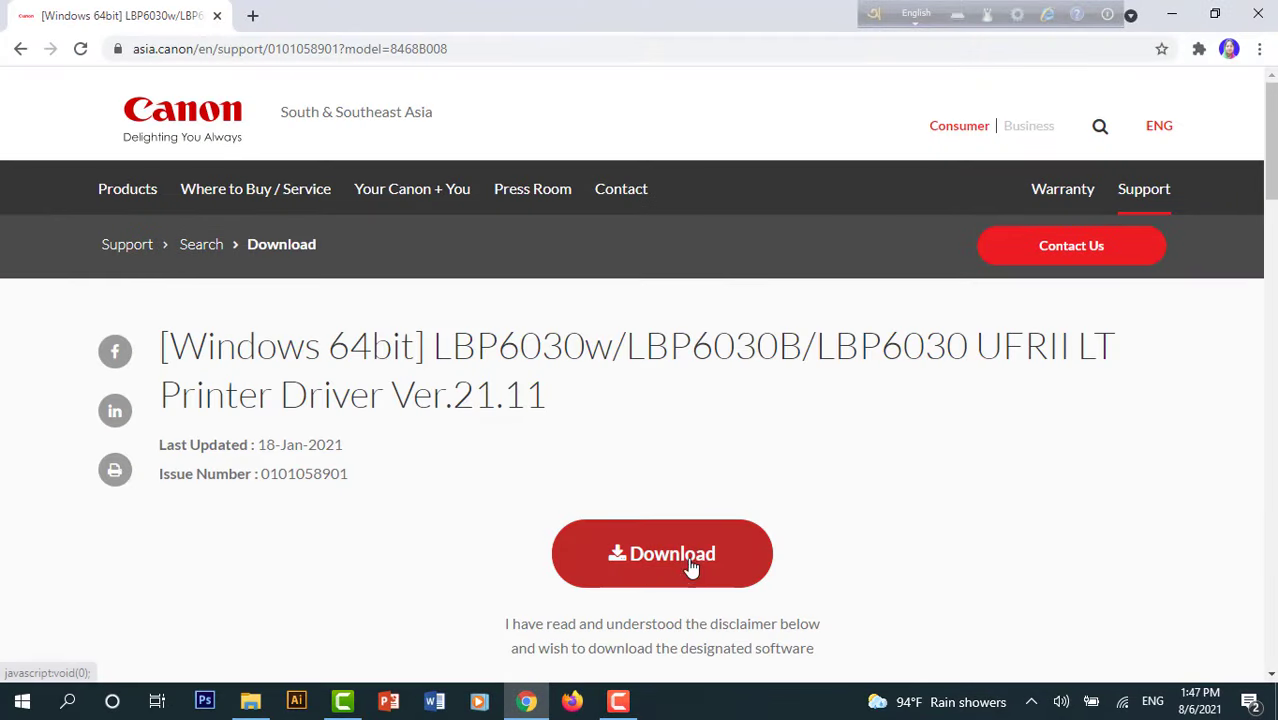
left_click(690, 565)
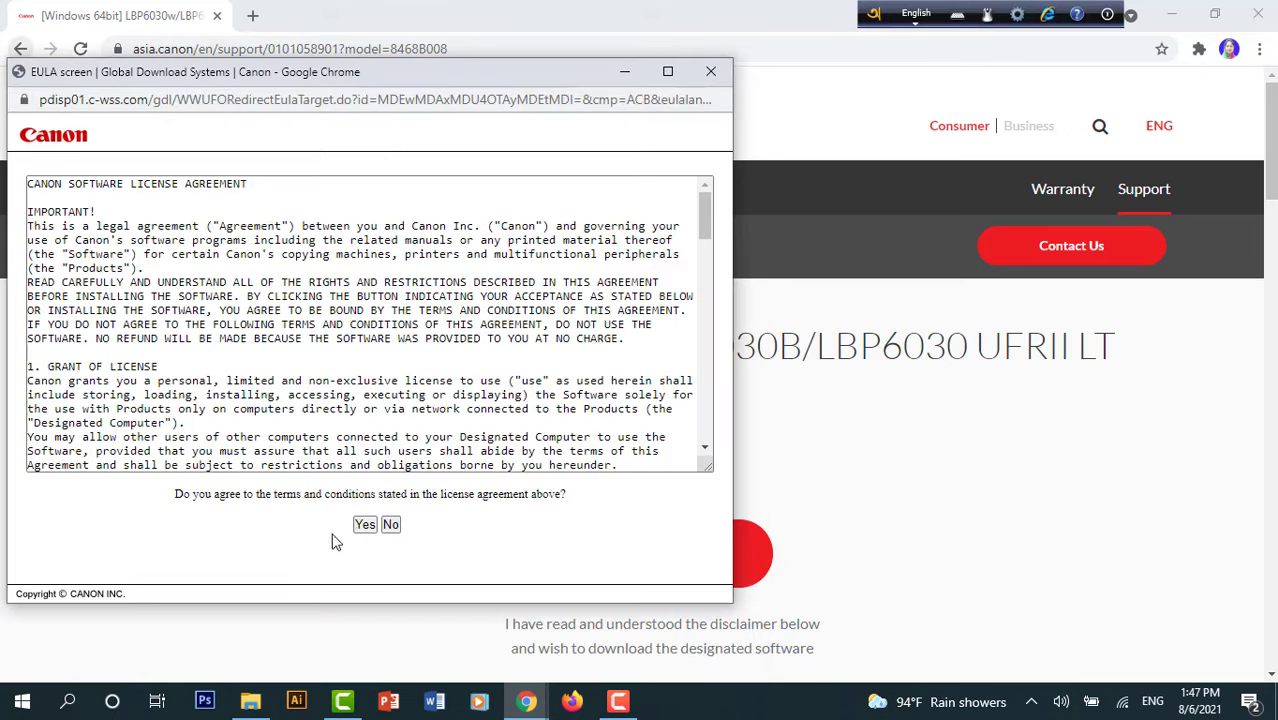
left_click(364, 524)
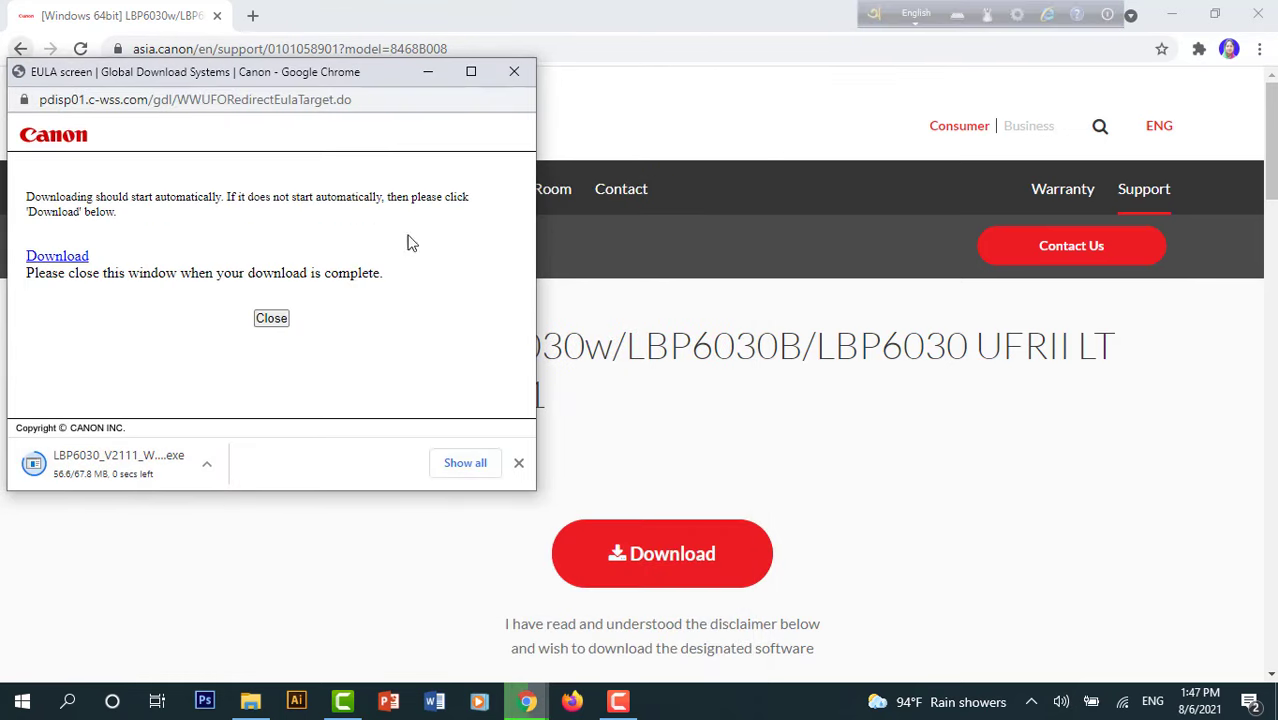
left_click(430, 74)
left_click(1172, 14)
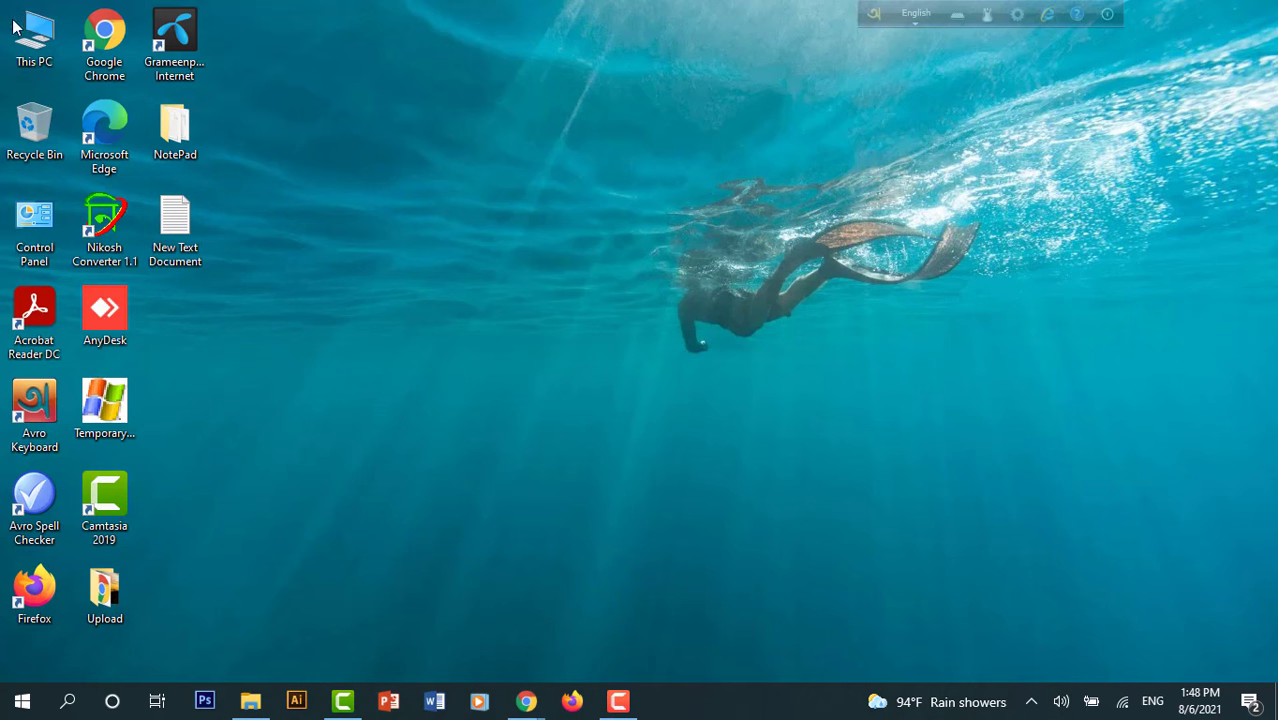
Step: Extract the downloaded LBP6030_V2111_WP_EN file from the Downloads folder into its own LBP6030_V2111_WP_EN folder
double_click(20, 32)
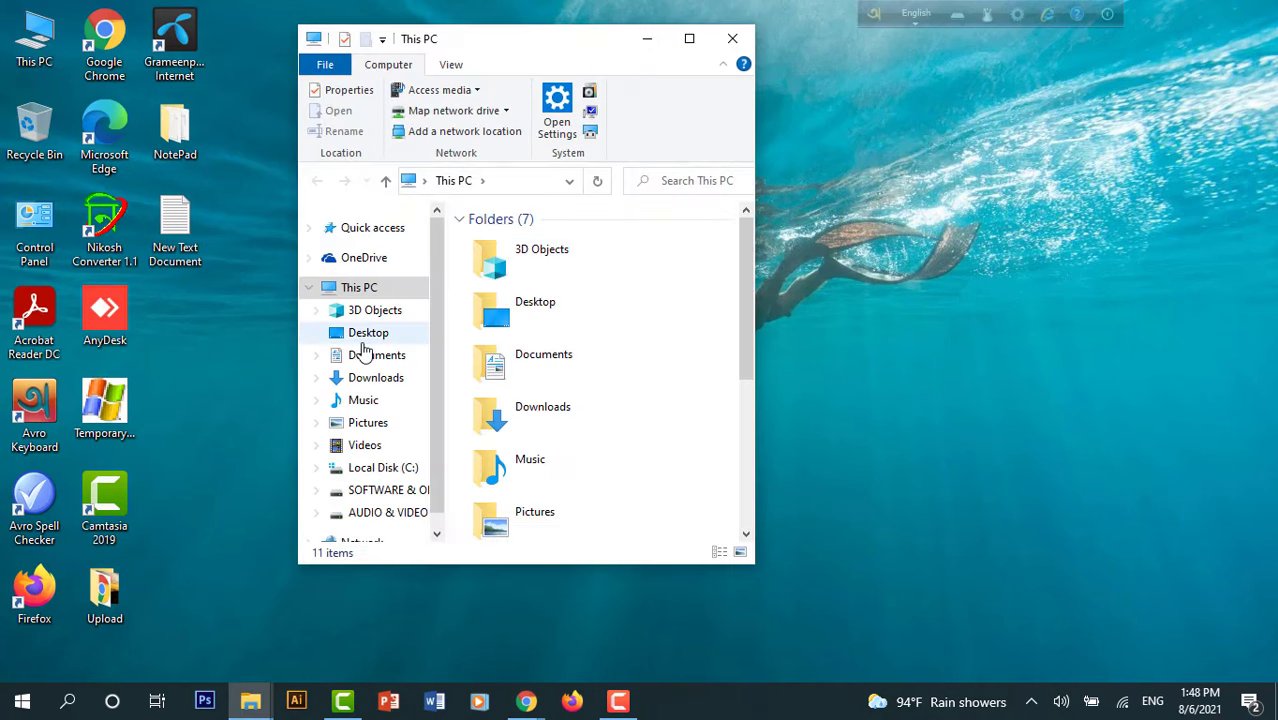
scroll(365, 350, "down", 1)
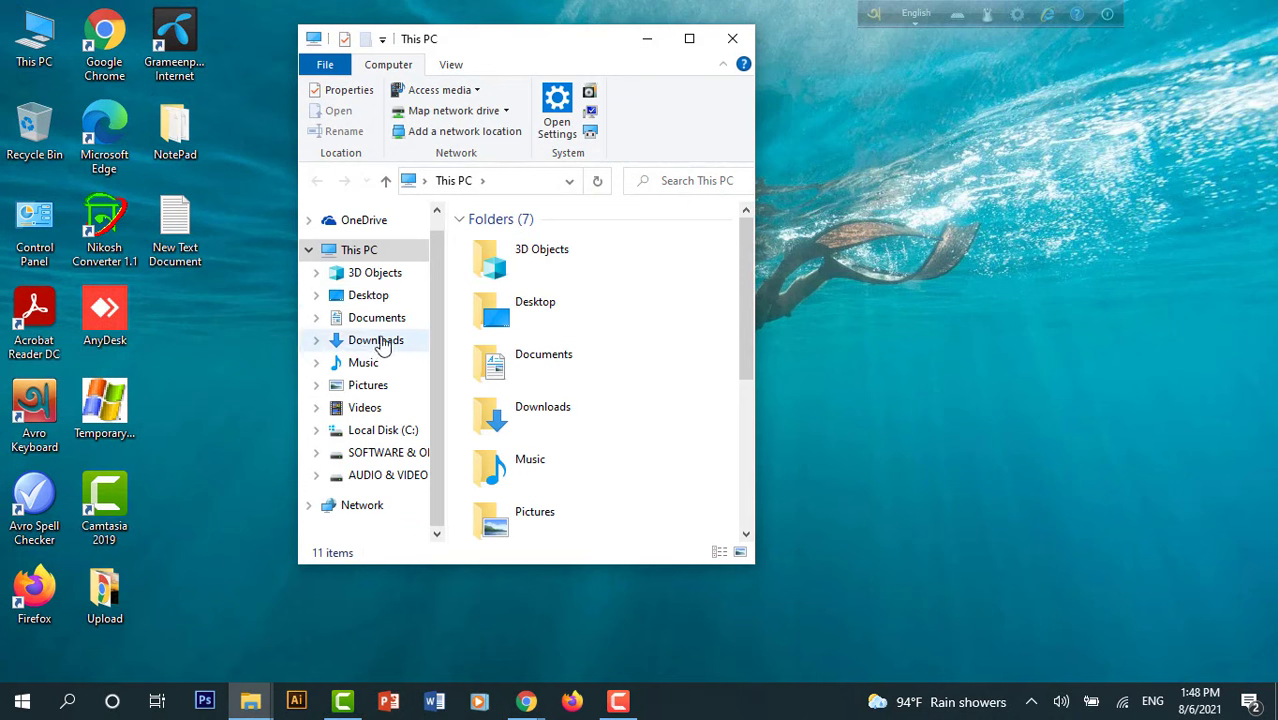
left_click(378, 341)
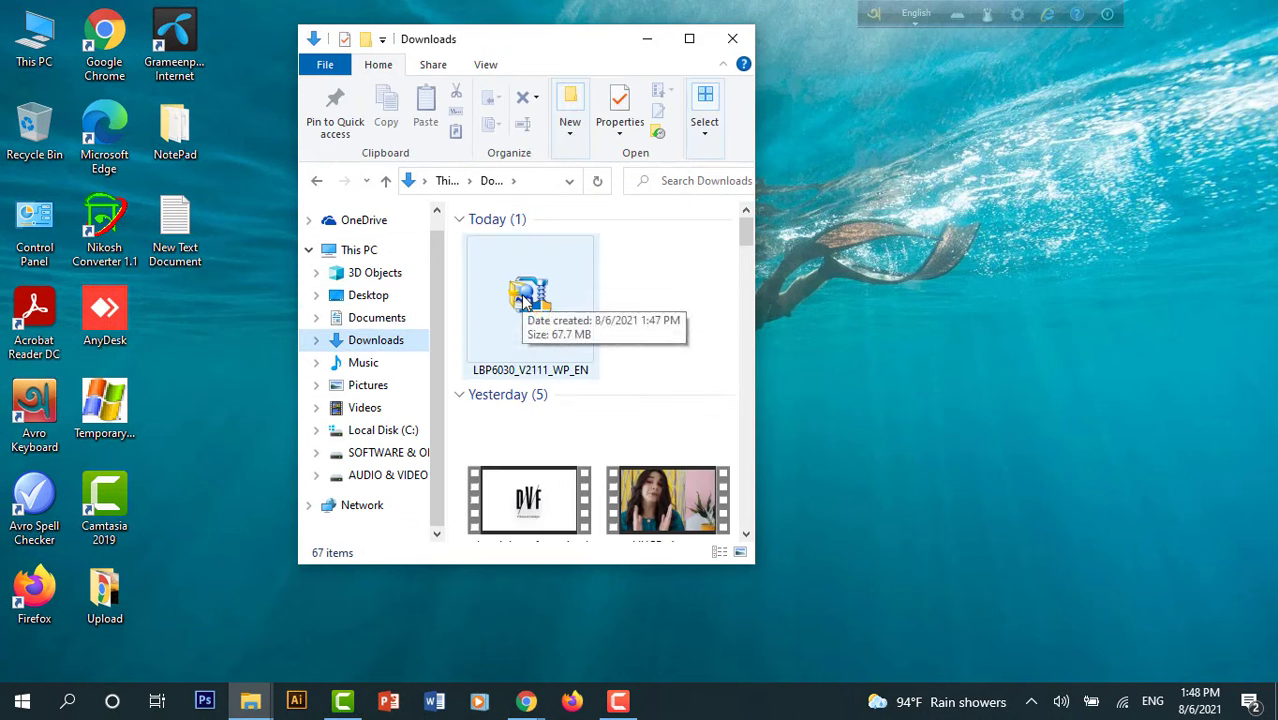
left_click(522, 302)
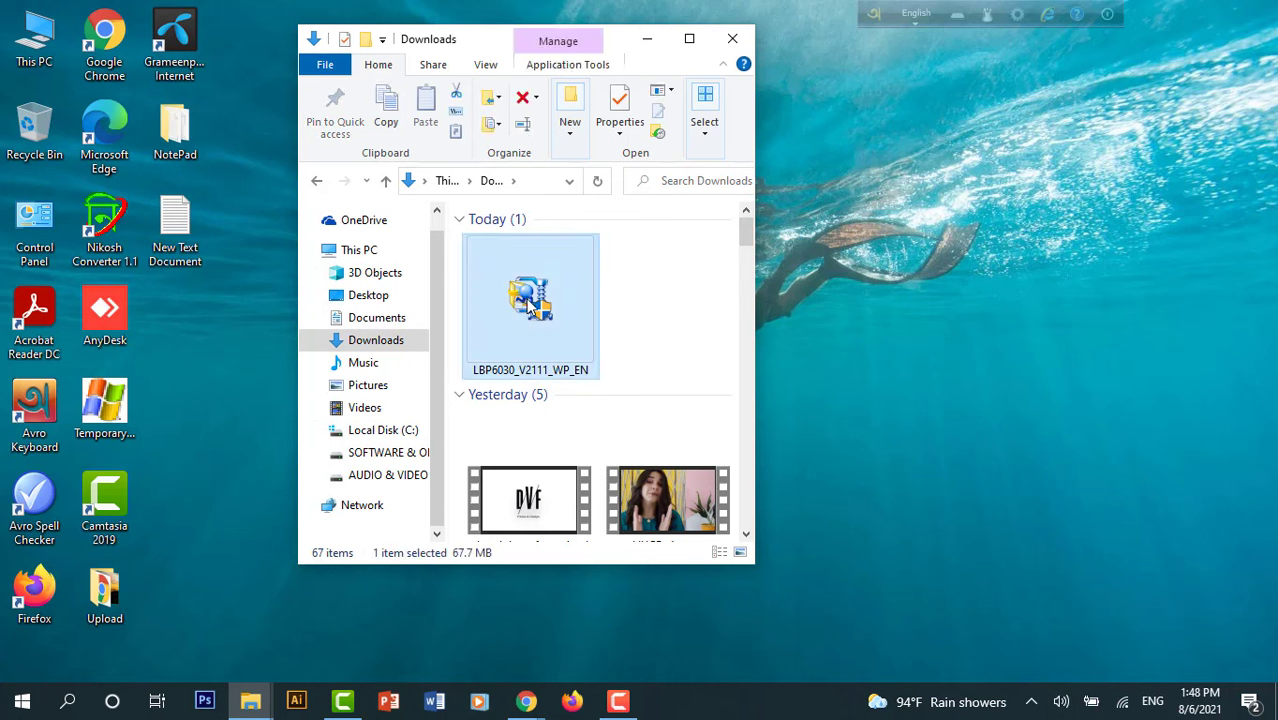
right_click(527, 302)
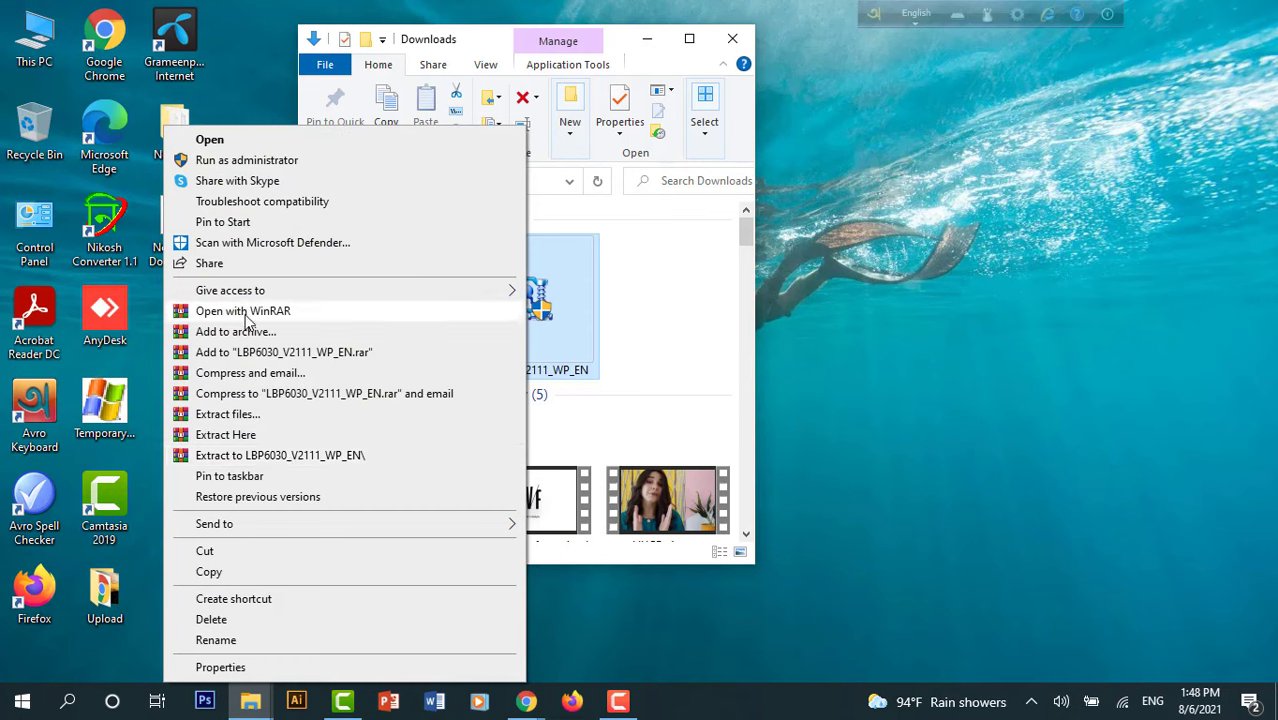
left_click(278, 457)
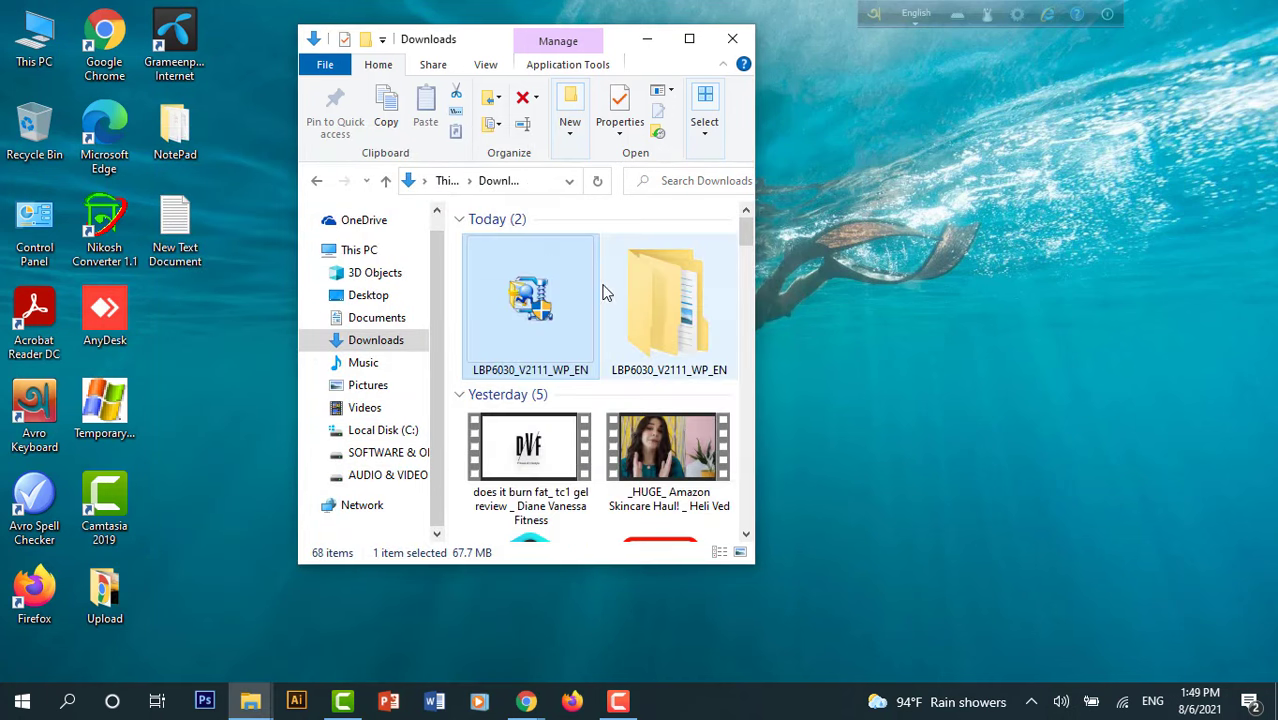
Step: Run Setup from the BootUp folder of the extracted LBP6030_V2111_WP_EN driver and agree to the license agreement
double_click(668, 315)
double_click(497, 242)
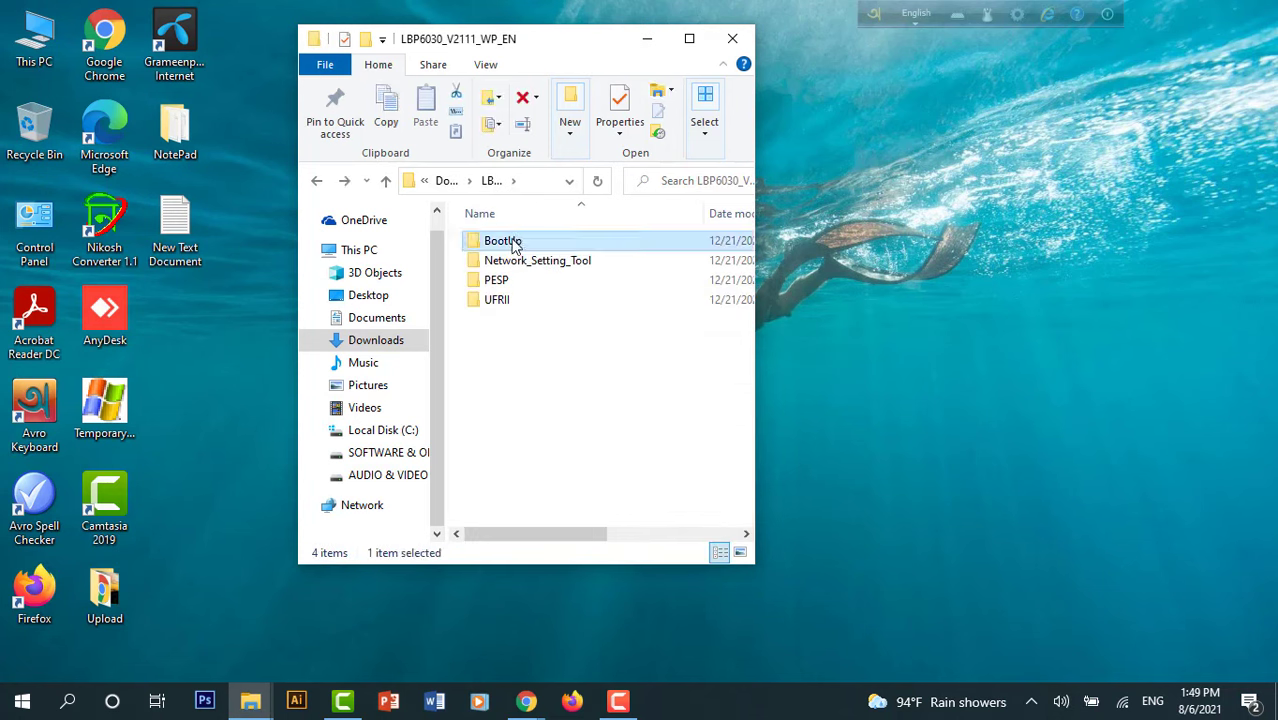
double_click(499, 244)
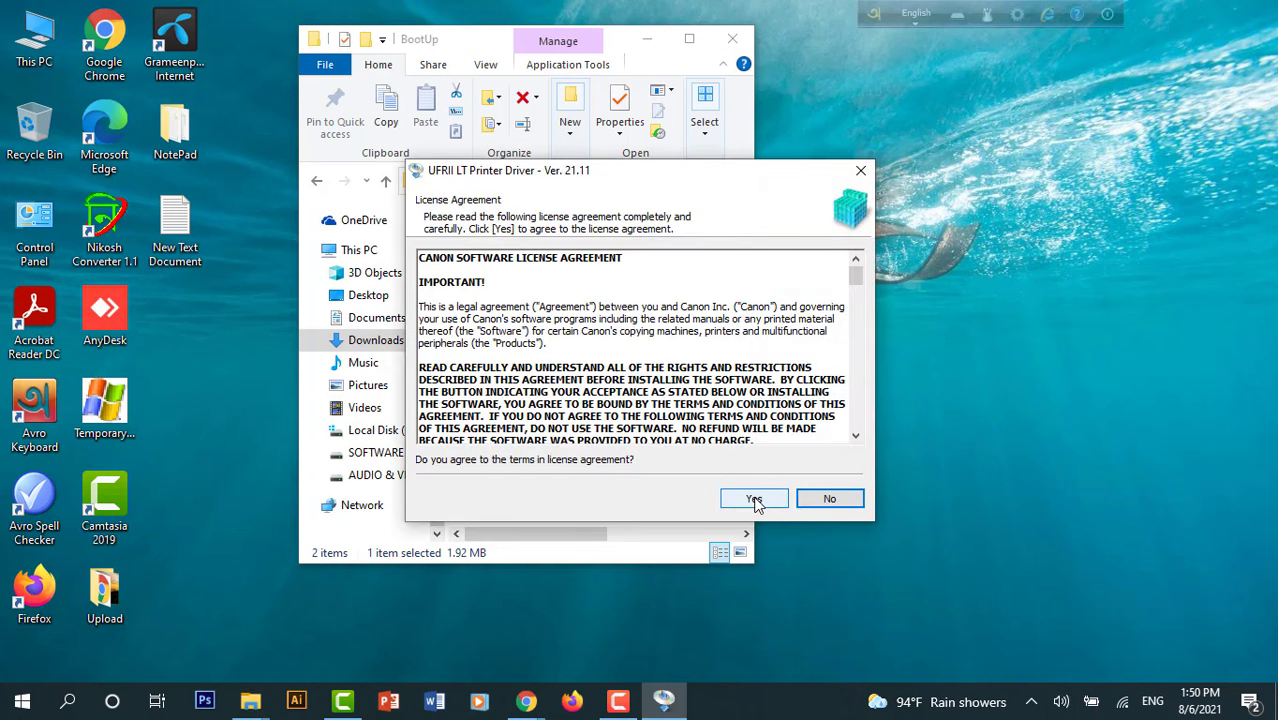
left_click(754, 500)
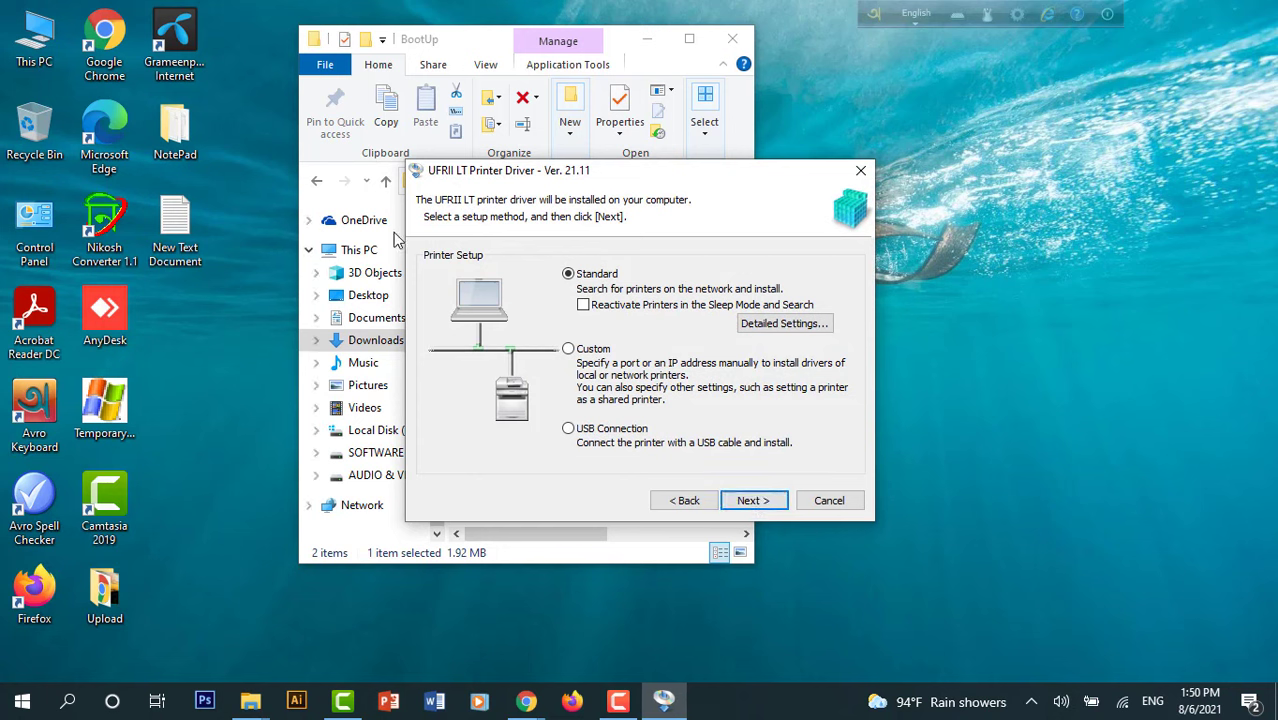
Step: Choose USB Connection as the printer setup method and proceed with the driver installation
left_click(568, 429)
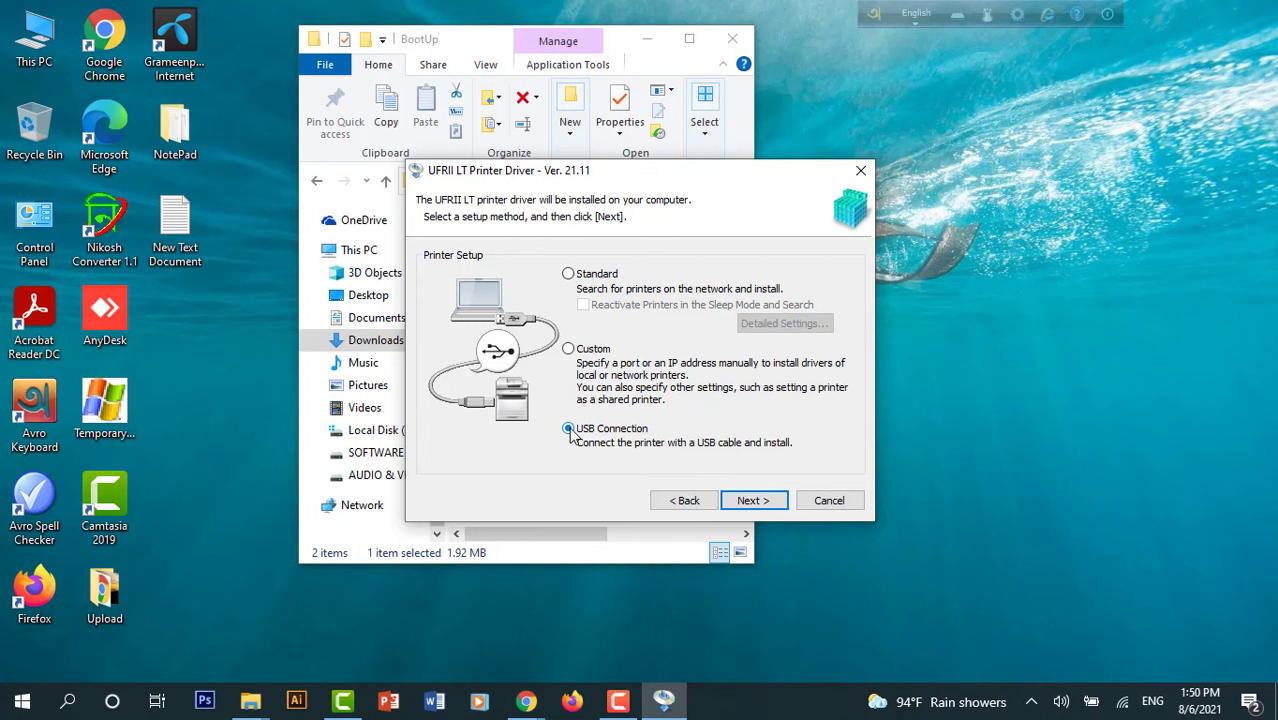
left_click(744, 504)
left_click(703, 396)
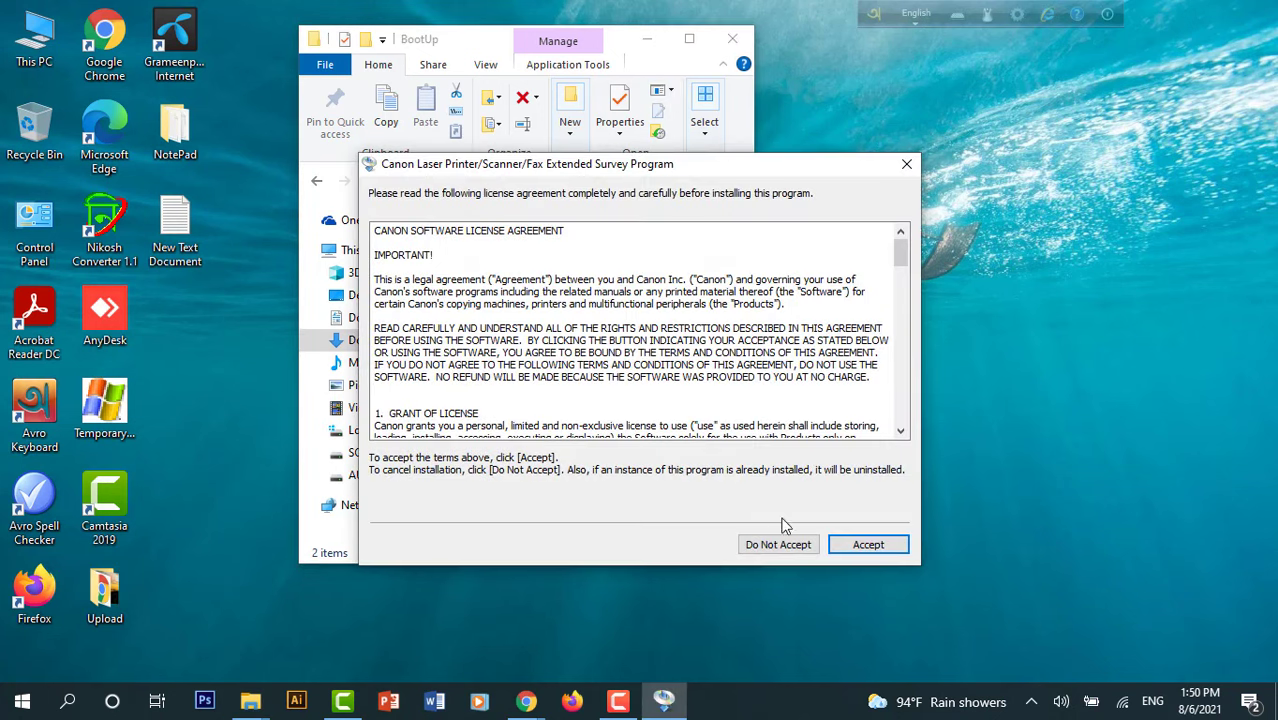
Step: Accept both Extended Survey Program agreements to install it, and minimize the BootUp folder window
left_click(866, 546)
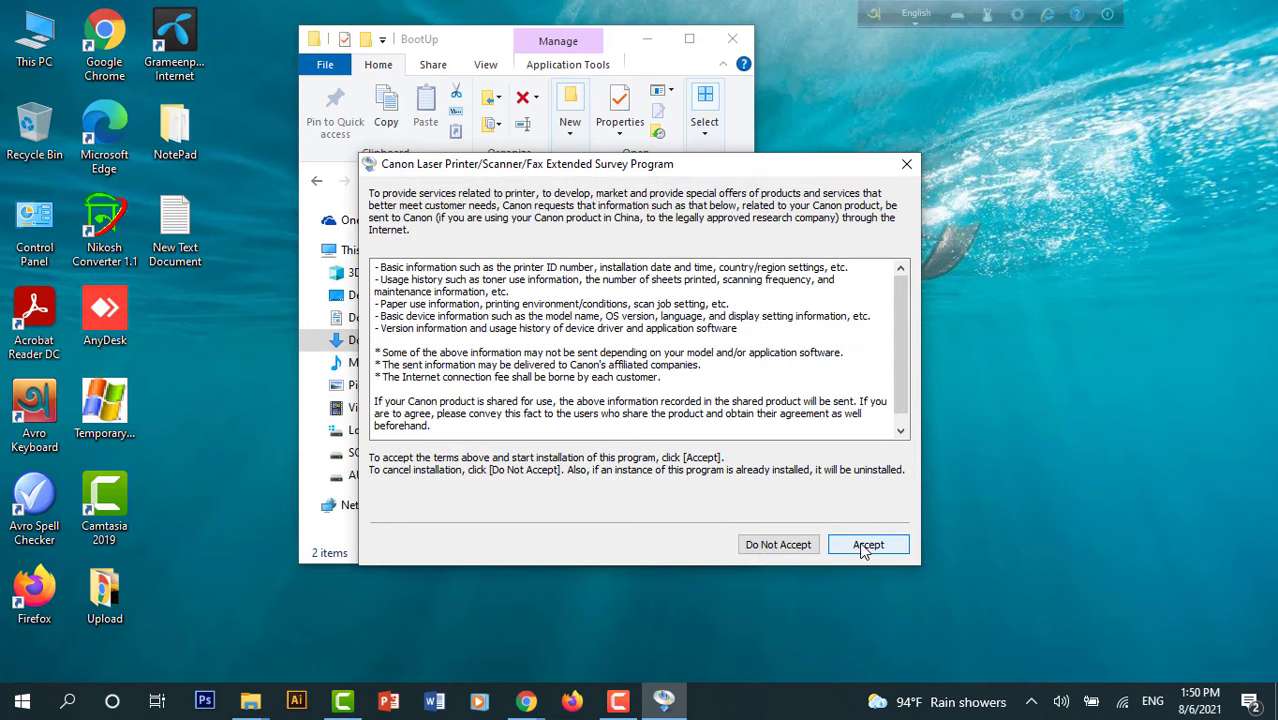
left_click(866, 548)
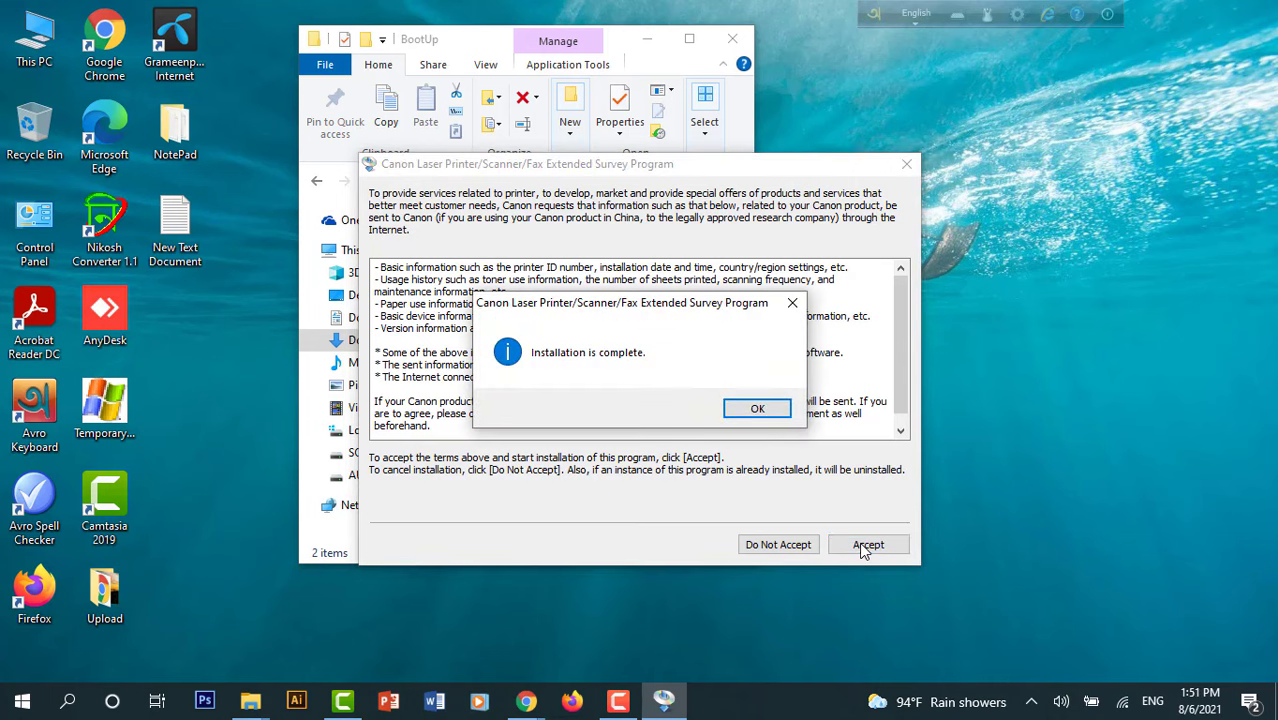
left_click(763, 411)
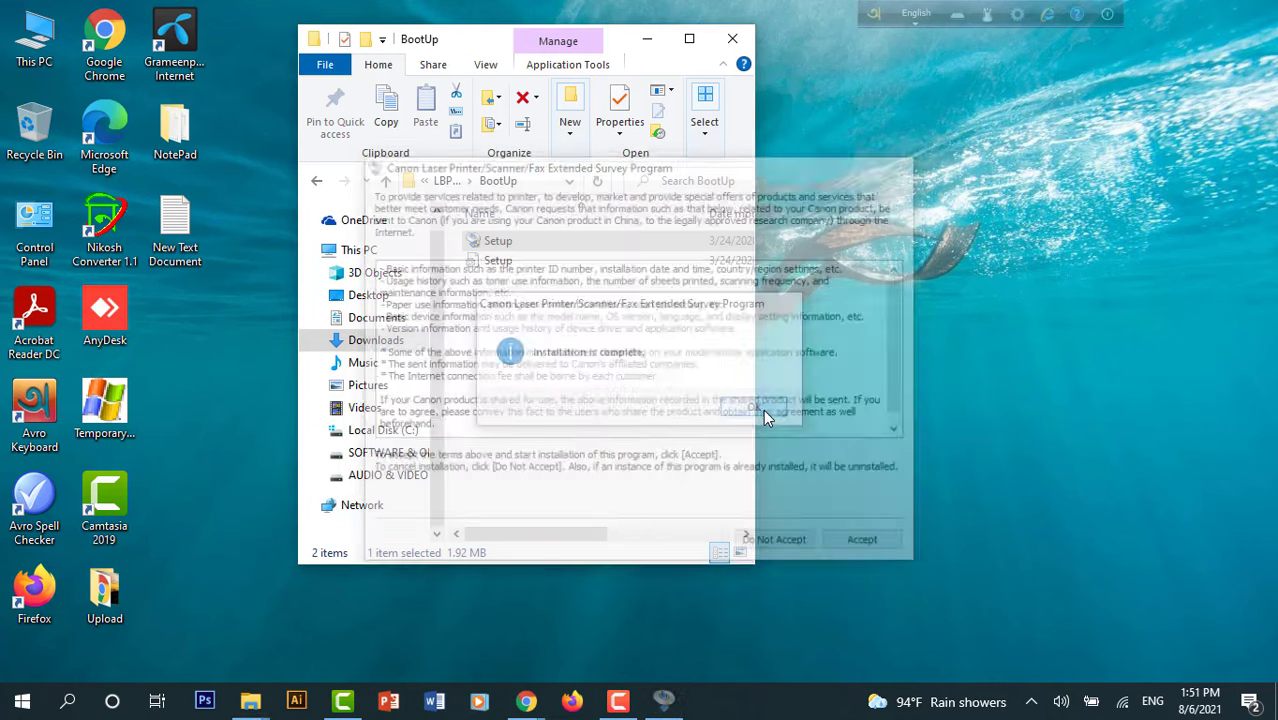
left_click(657, 44)
right_click(680, 103)
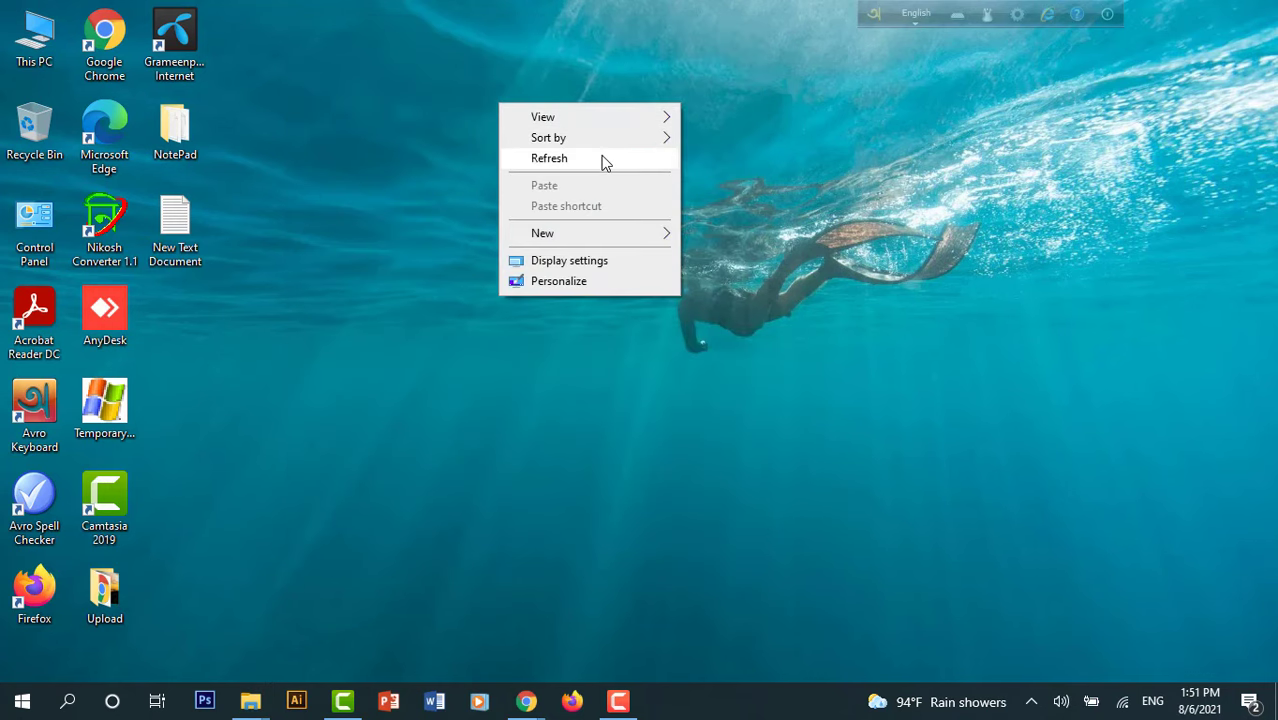
Step: Open the scan0011 PDF from the already open Downloads folder window
left_click(250, 701)
left_click(250, 701)
mouse_move(250, 701)
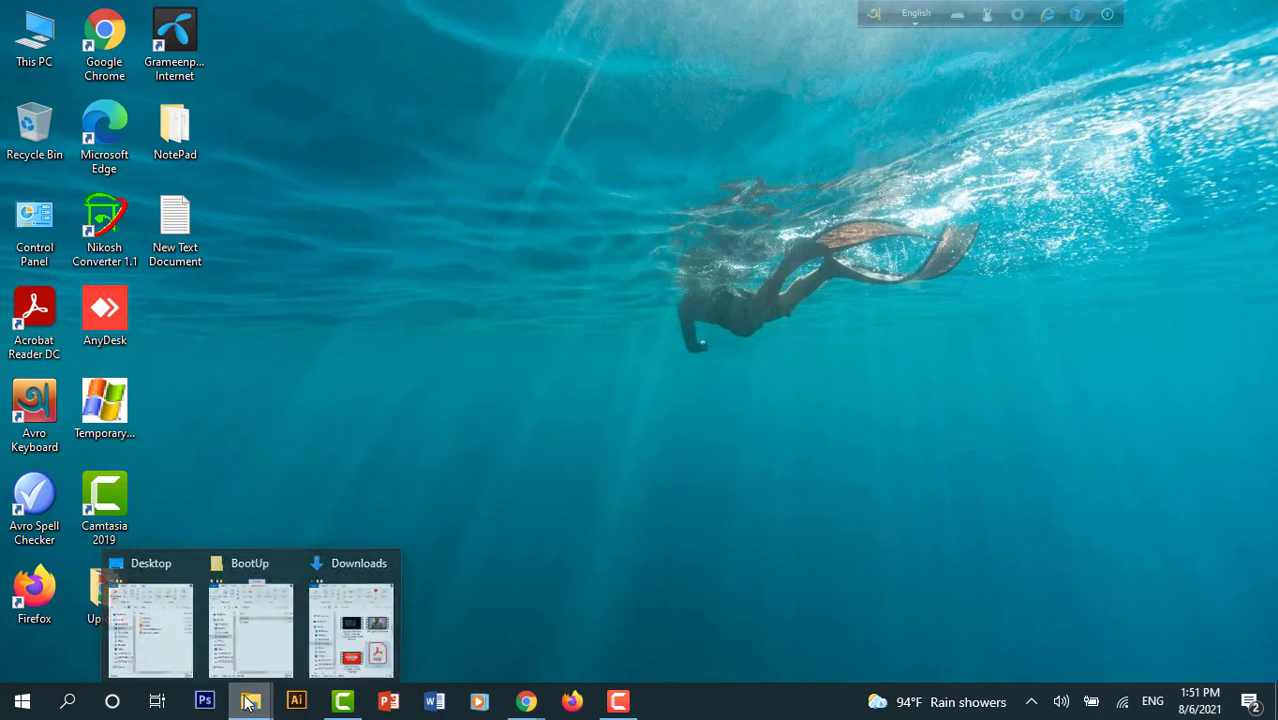
left_click(354, 625)
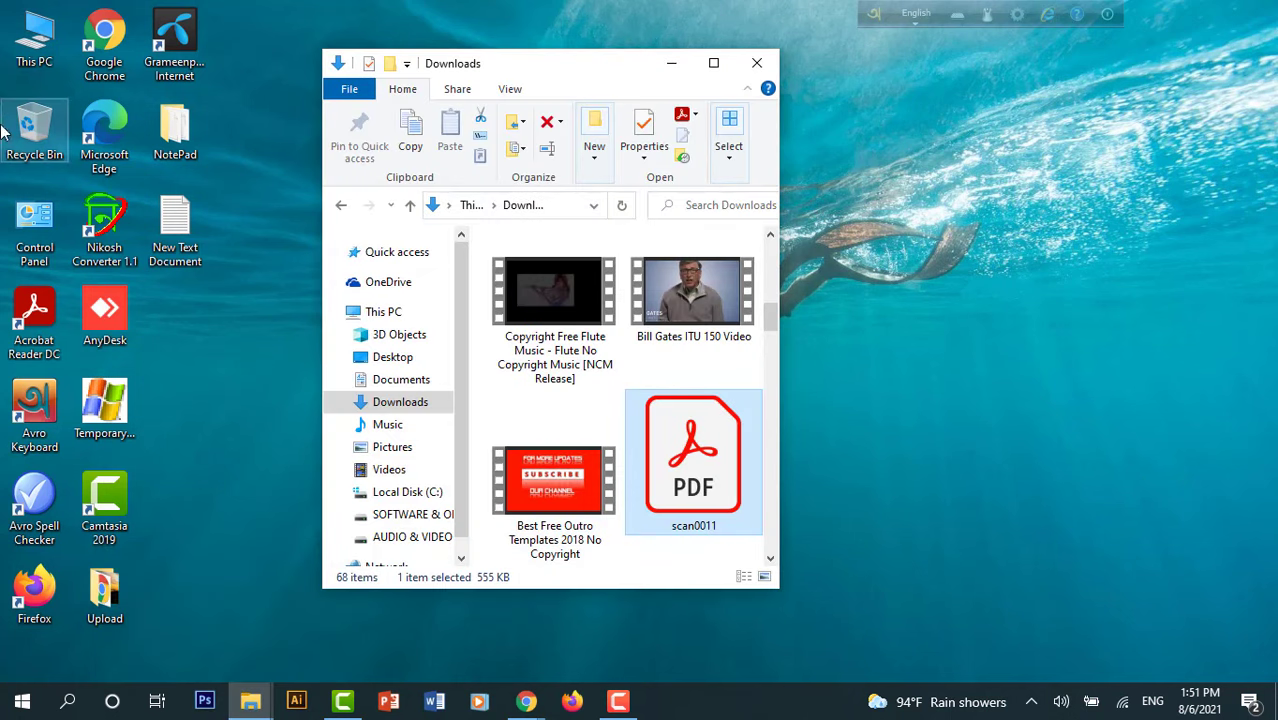
left_click(846, 326)
left_click(704, 448)
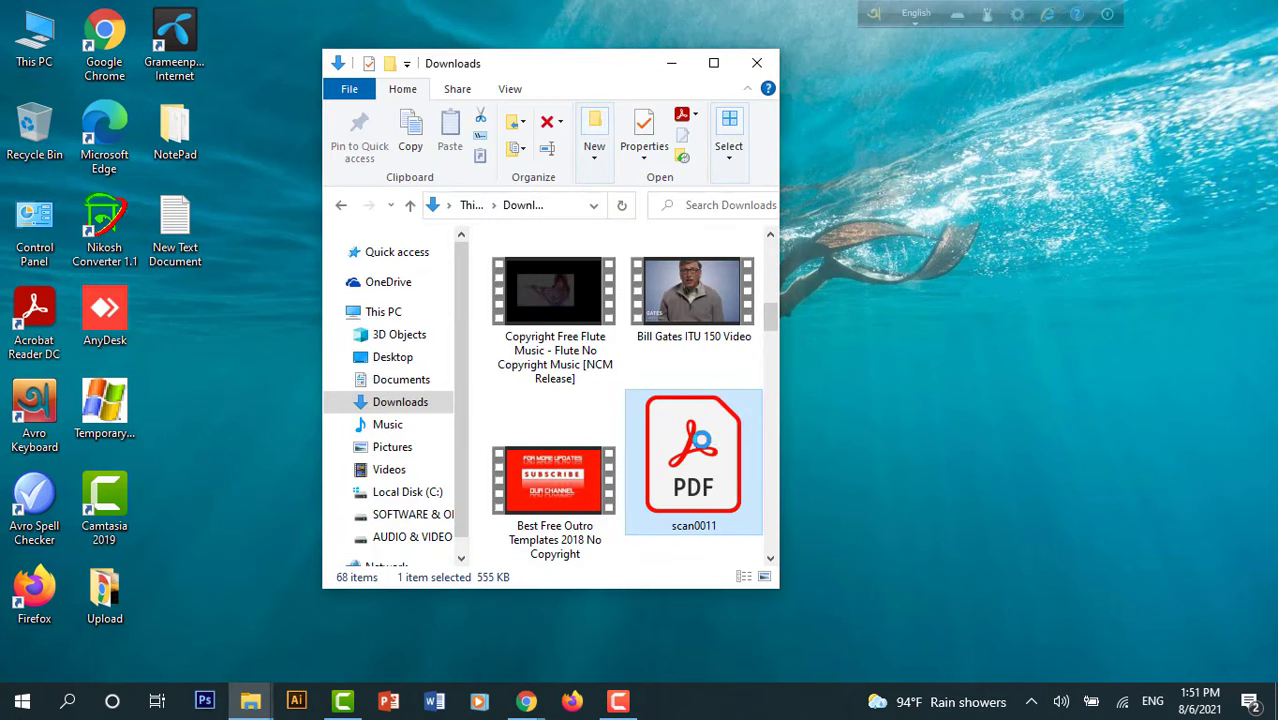
left_click(618, 8)
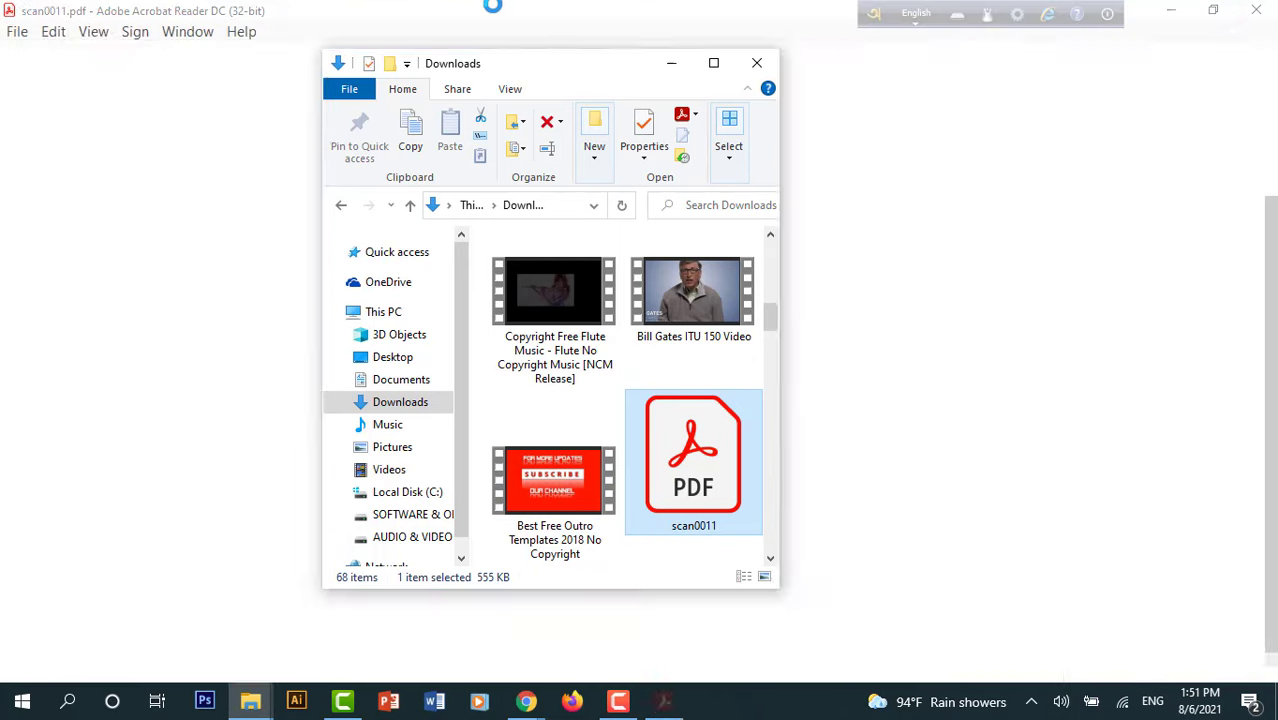
Step: Print scan0011.pdf on the Canon LBP6030/6040/6018L printer
left_click(20, 31)
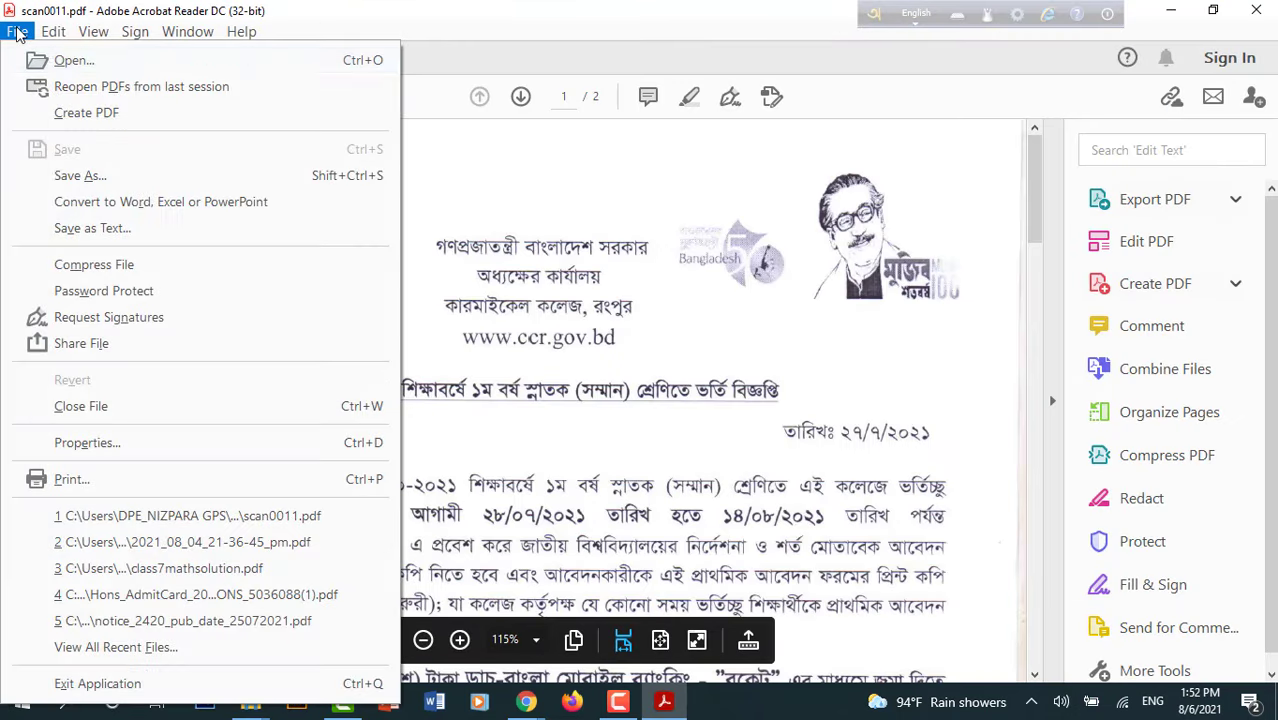
left_click(58, 477)
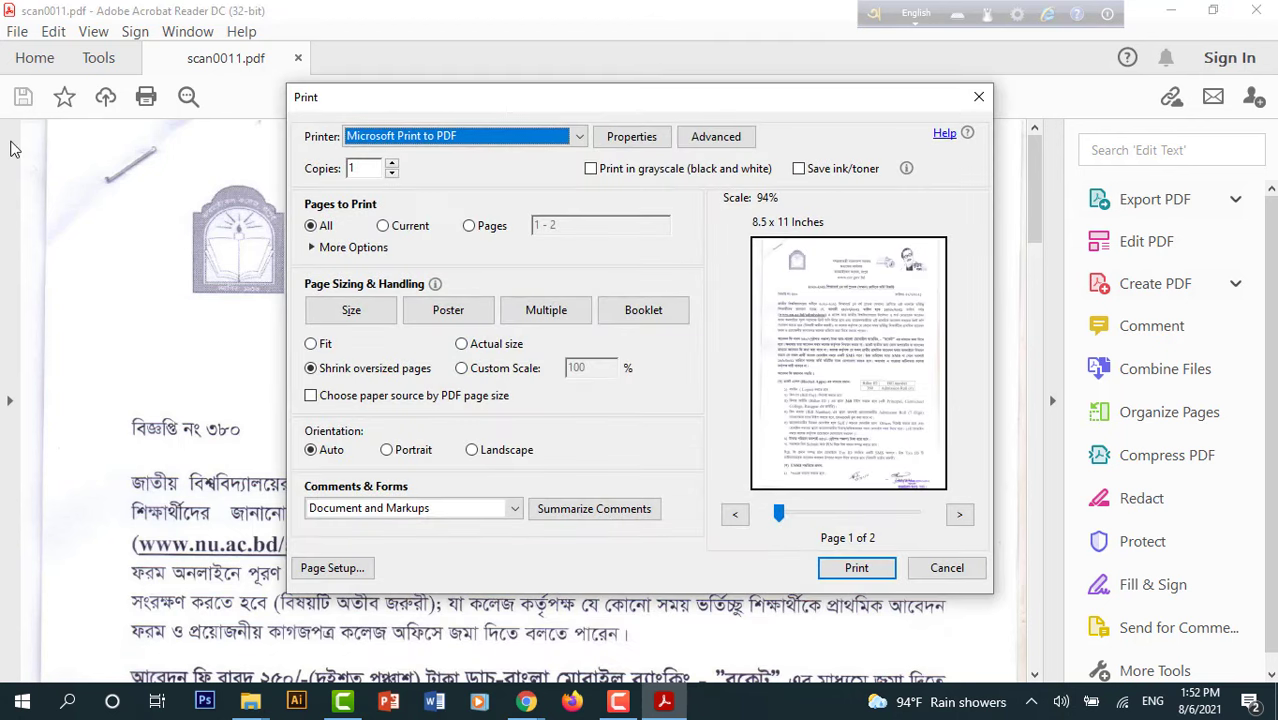
left_click(578, 136)
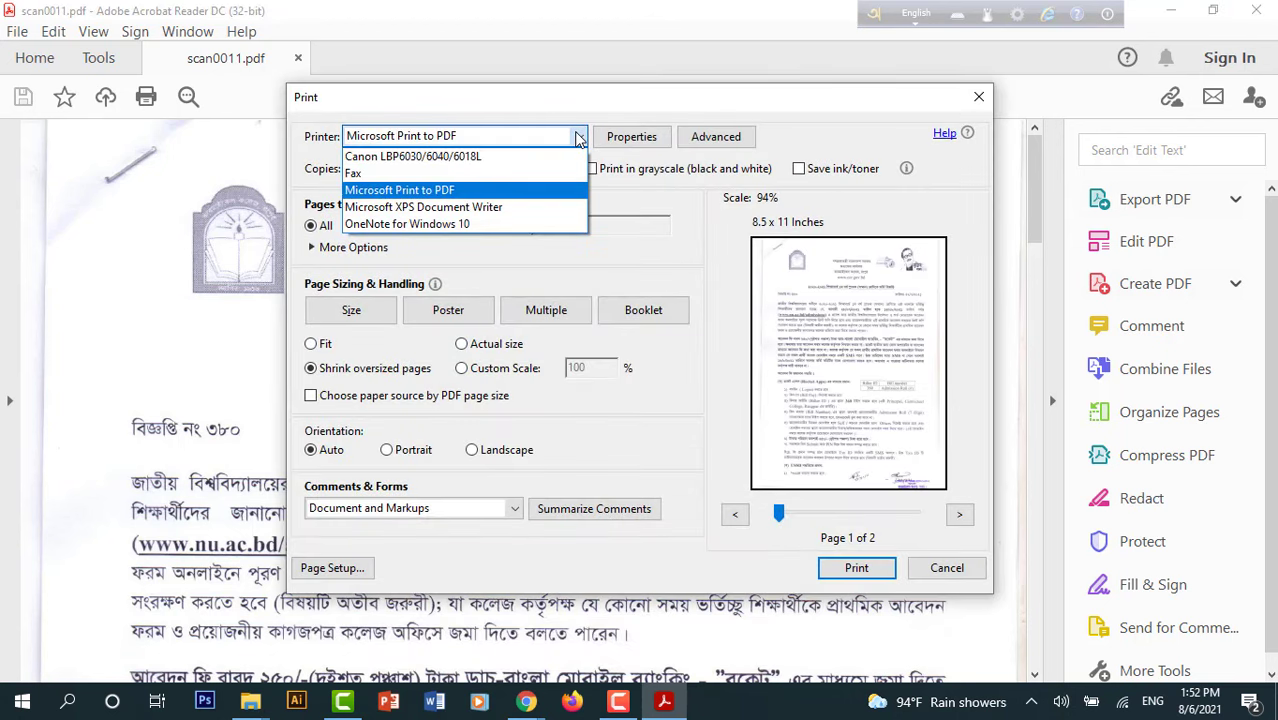
left_click(470, 157)
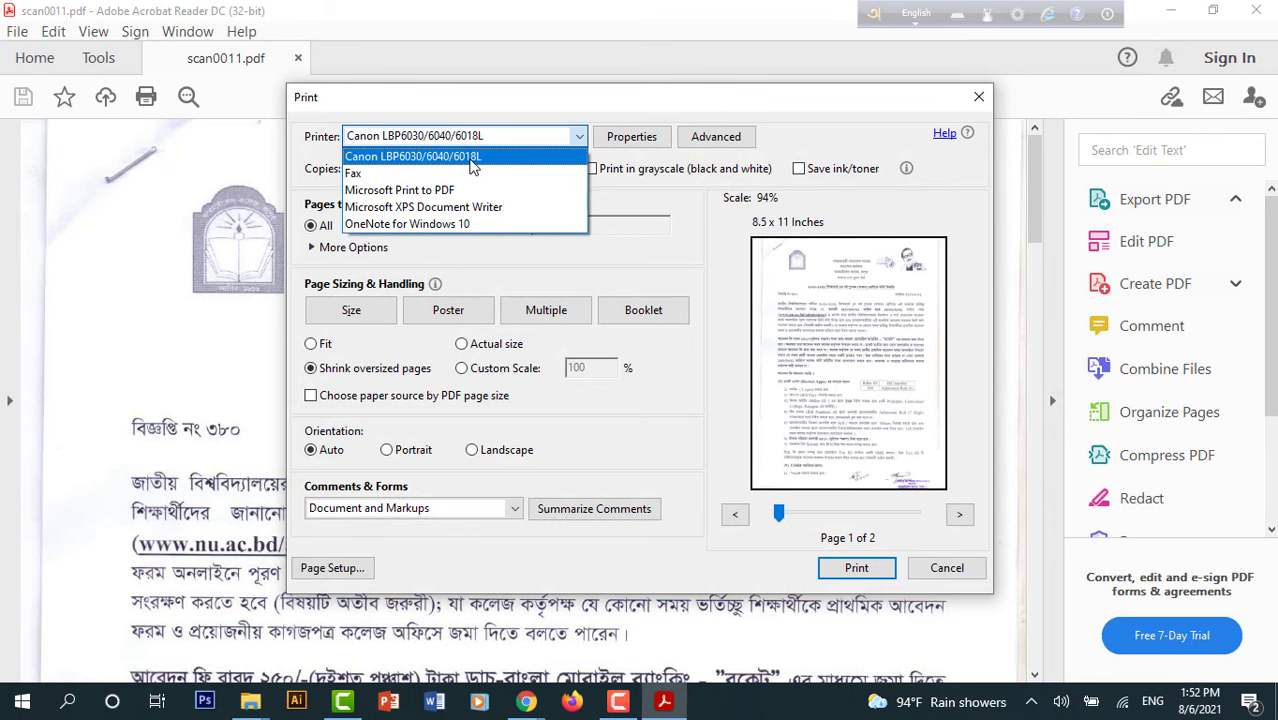
left_click(858, 568)
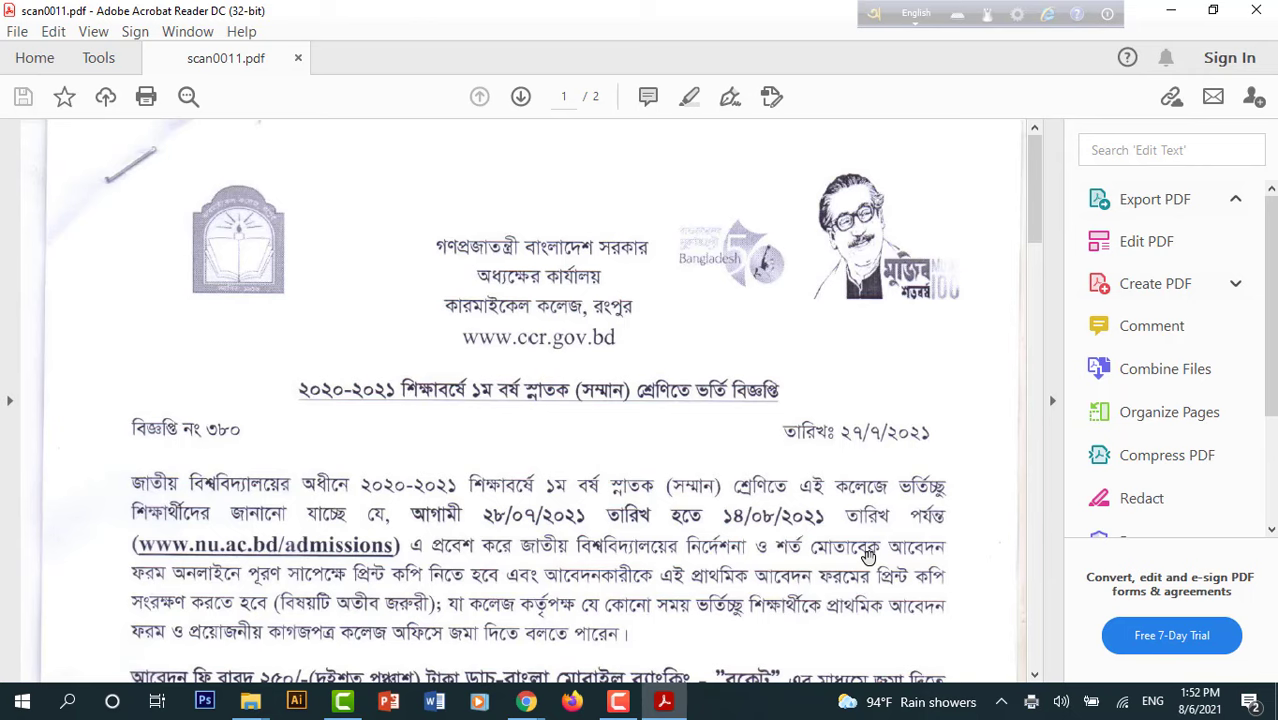
Step: Check the available printers in the print settings of scan0011.pdf, cancel printing, and close the PDF
key("super+d")
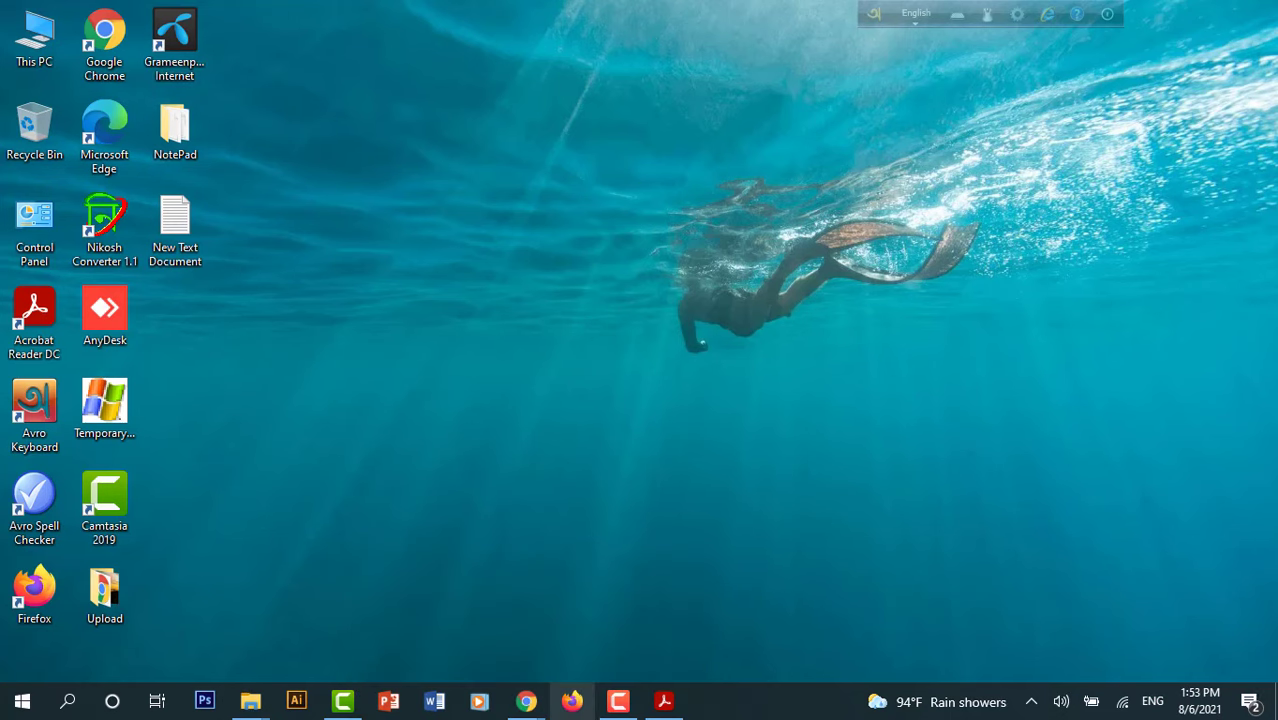
left_click(663, 700)
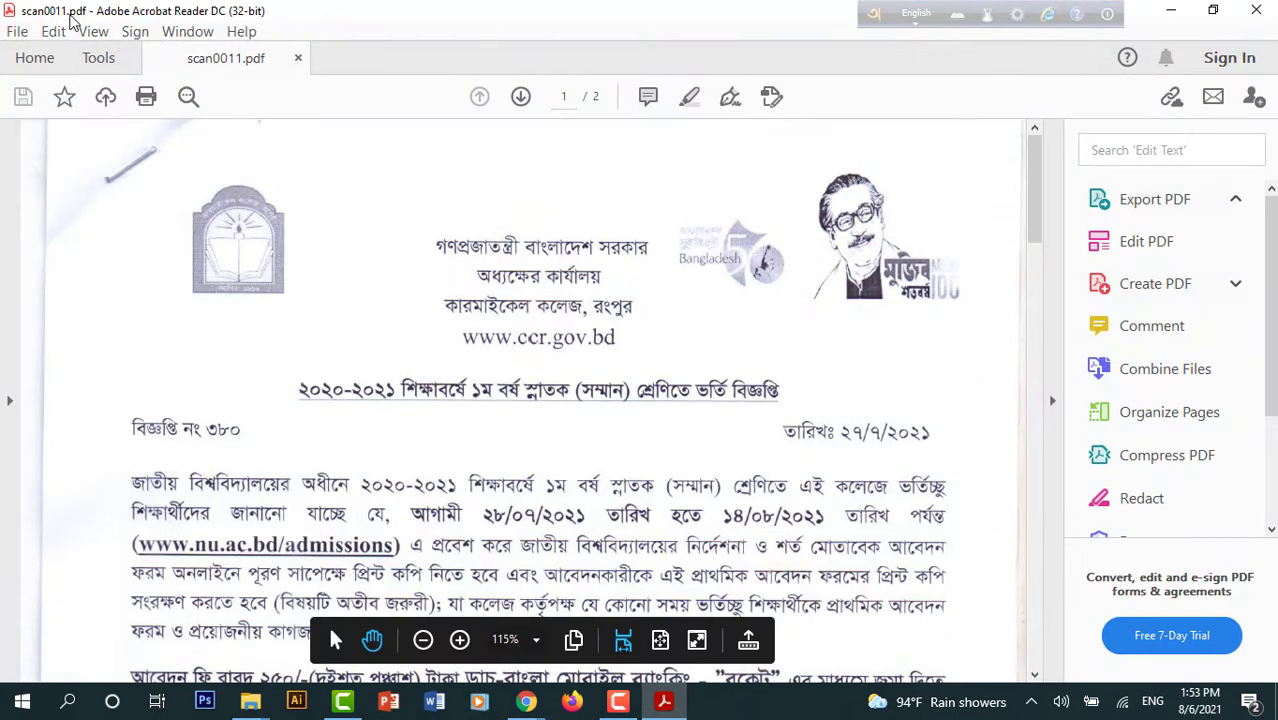
left_click(15, 31)
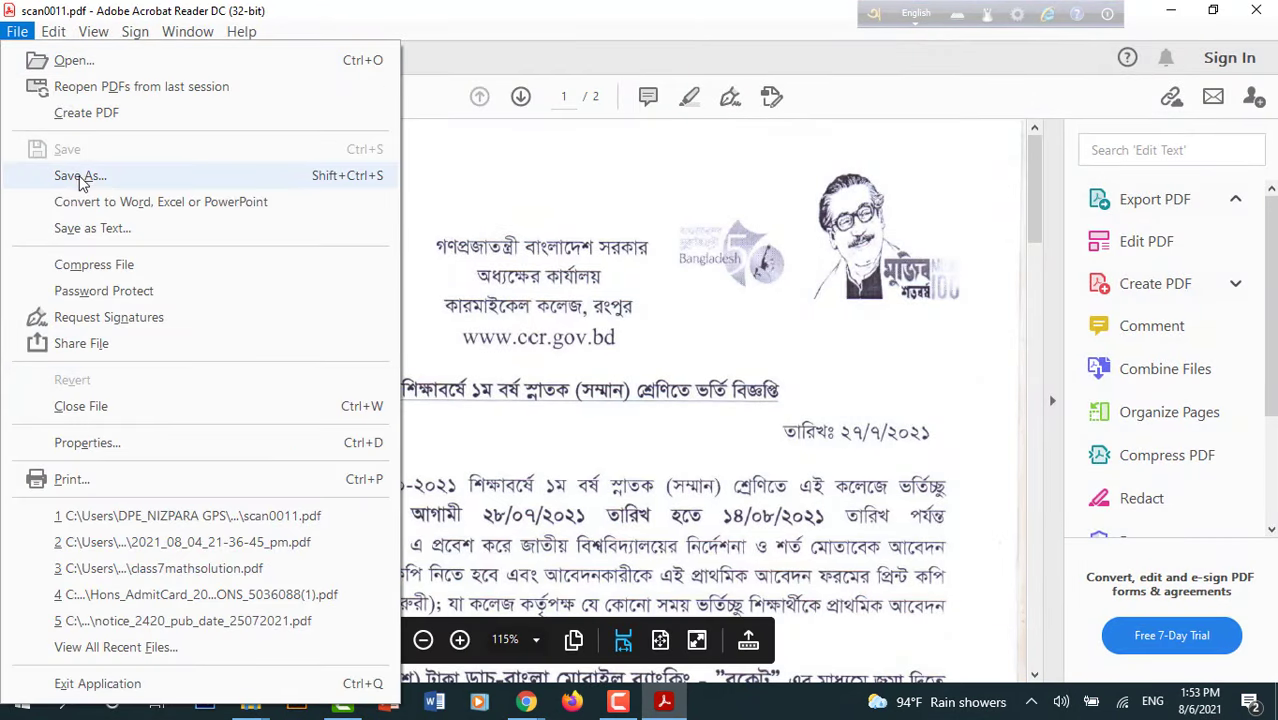
left_click(71, 479)
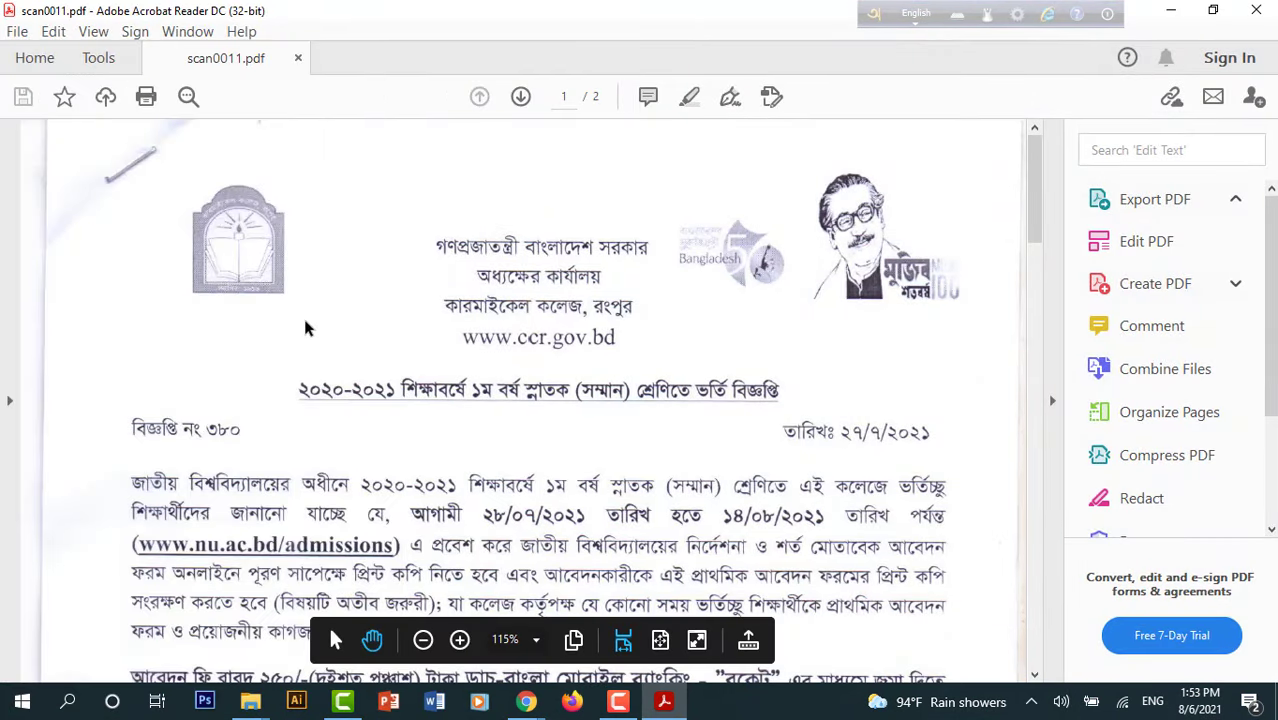
left_click(580, 137)
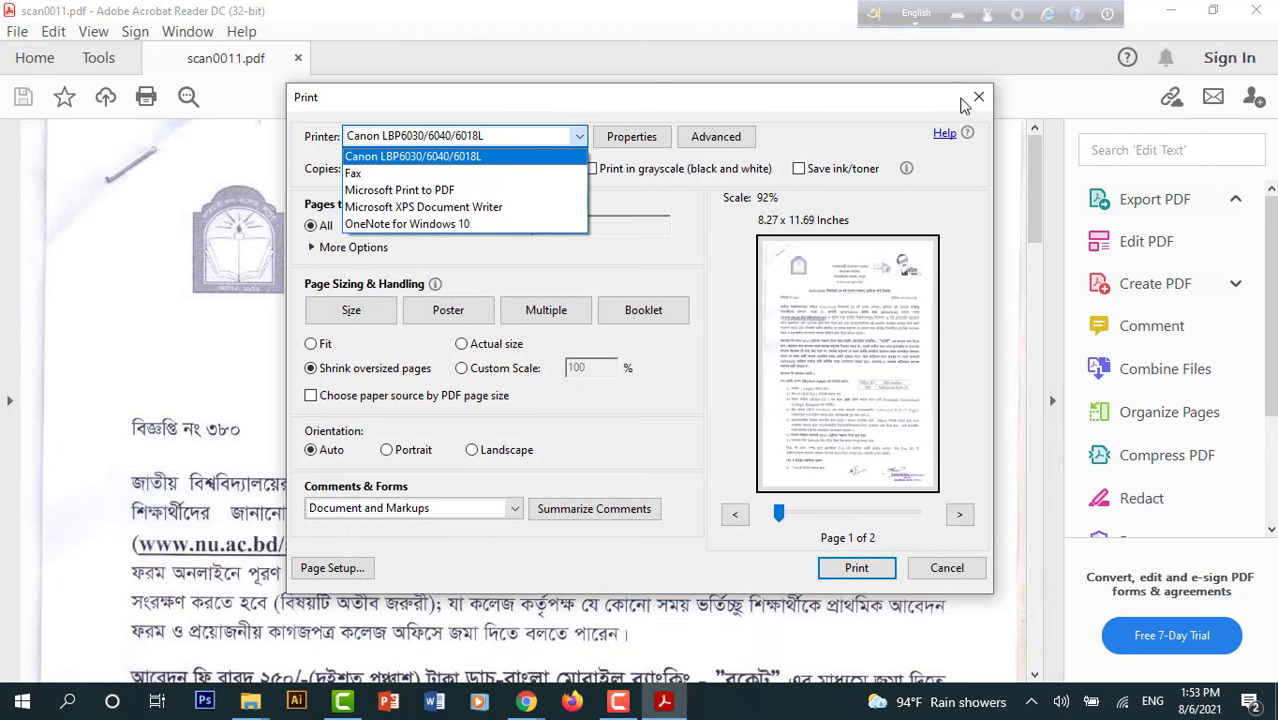
left_click(977, 100)
left_click(977, 100)
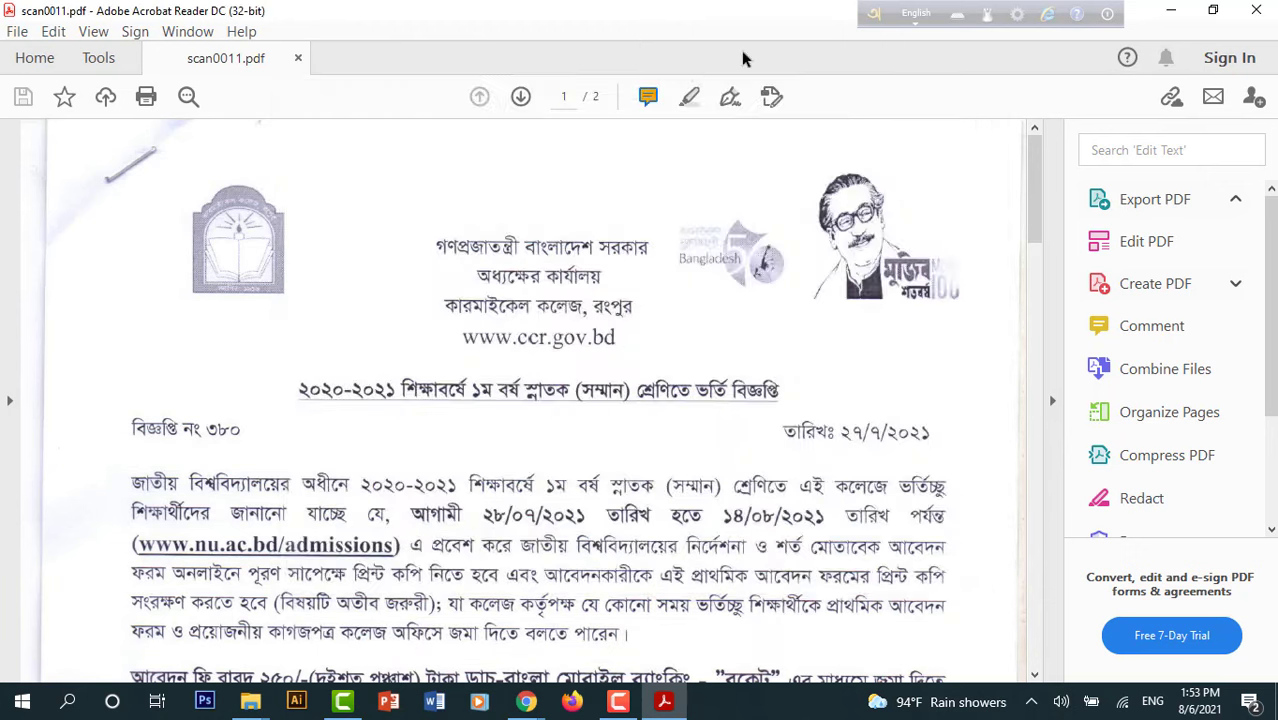
left_click(1257, 12)
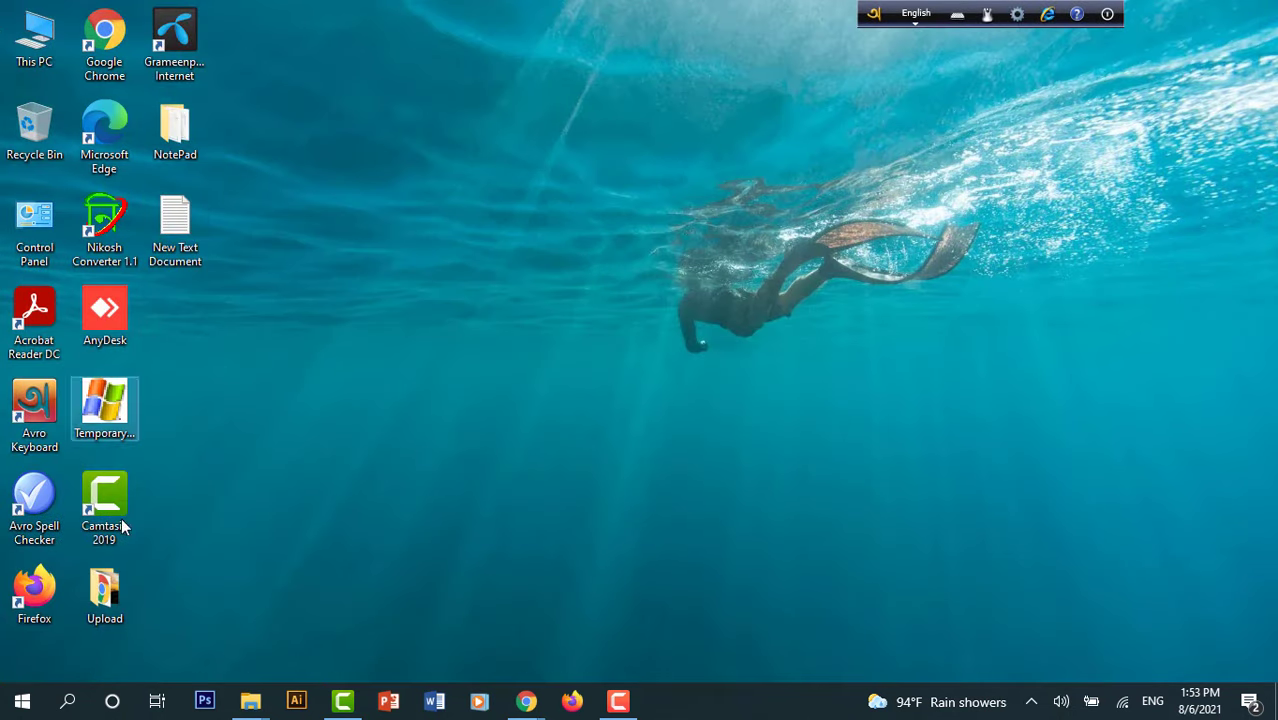
Step: Search Windows for "con" and open Control Panel
left_click(68, 702)
type("con")
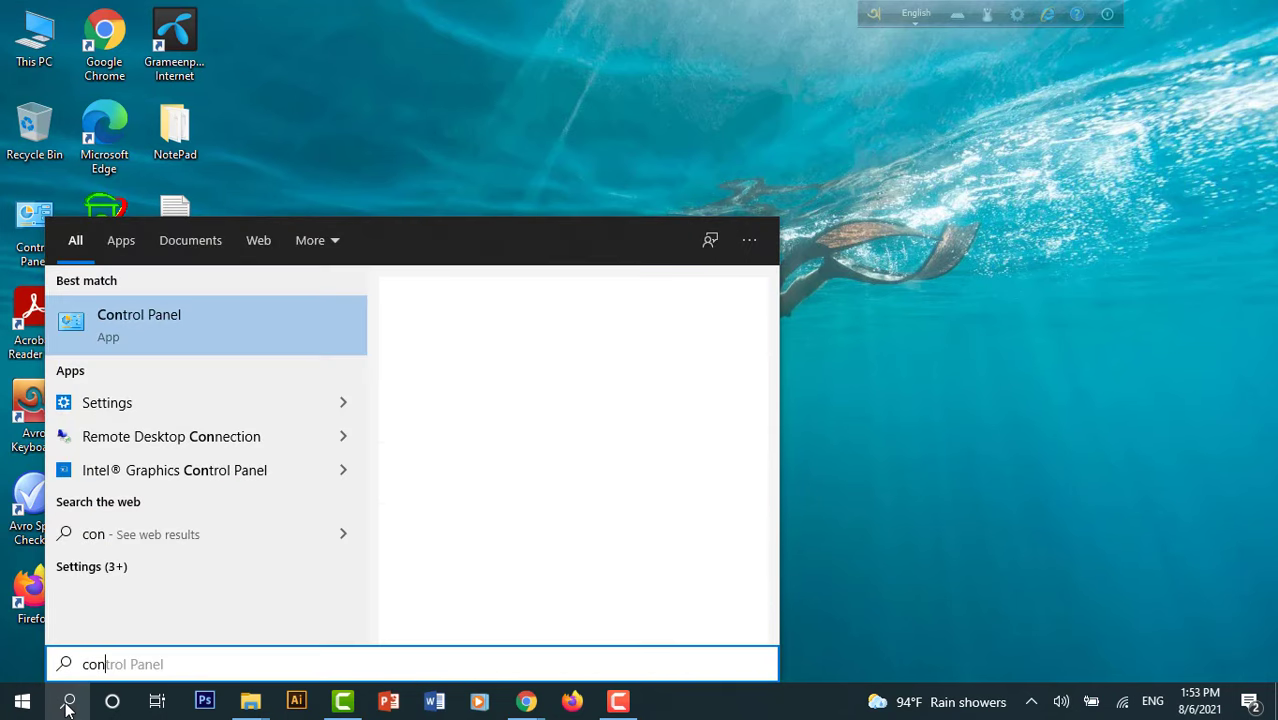
left_click(177, 347)
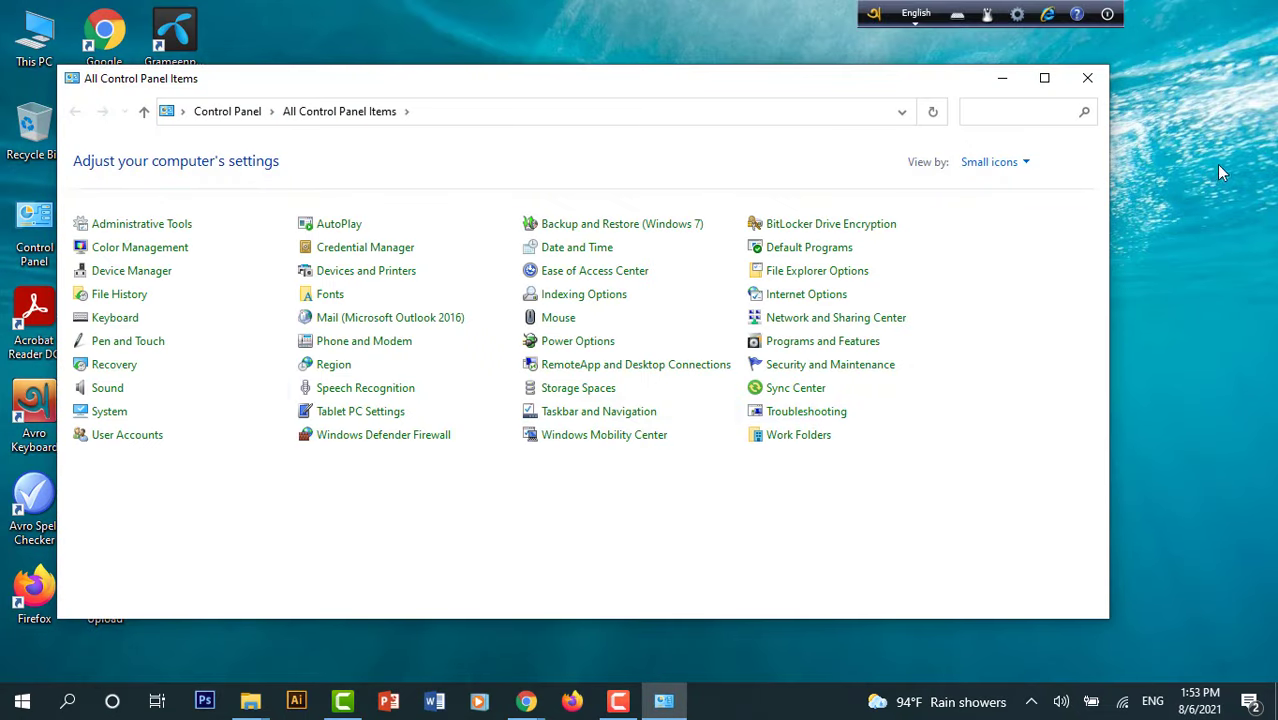
Step: Try the Category and Large icons views of Control Panel, returning to Category
left_click(1027, 160)
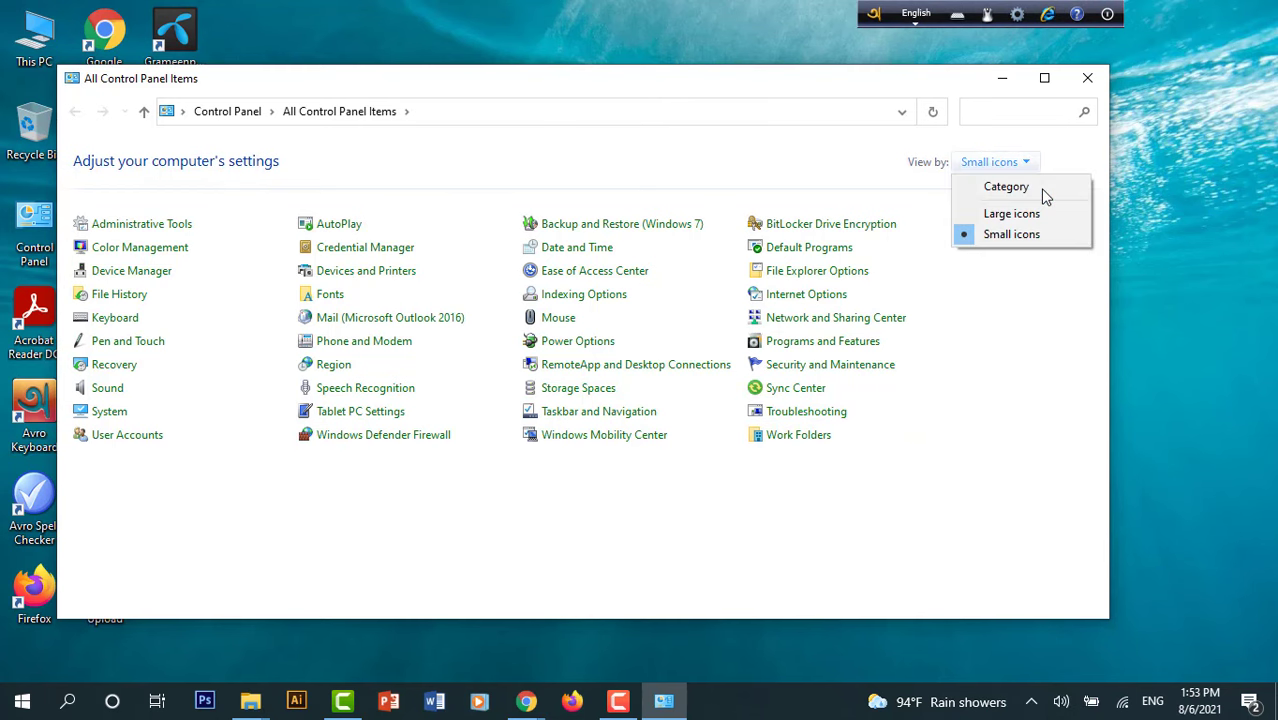
left_click(1044, 192)
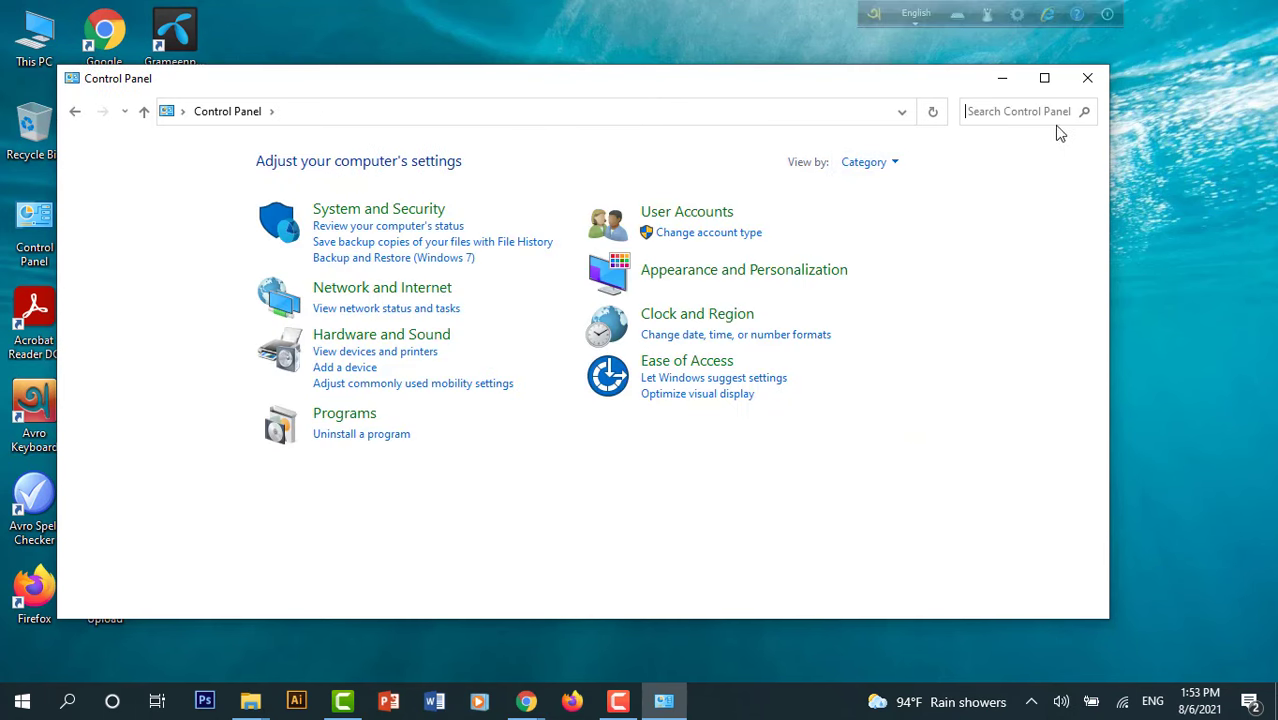
left_click(897, 164)
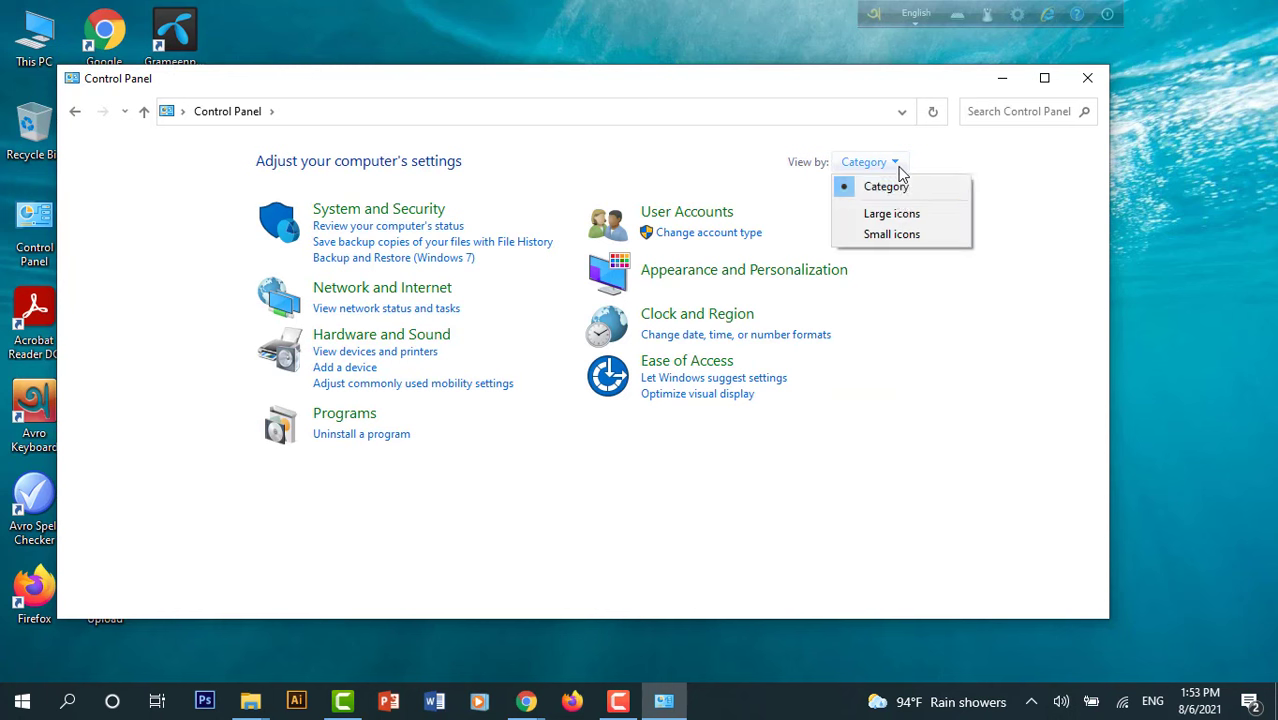
left_click(903, 212)
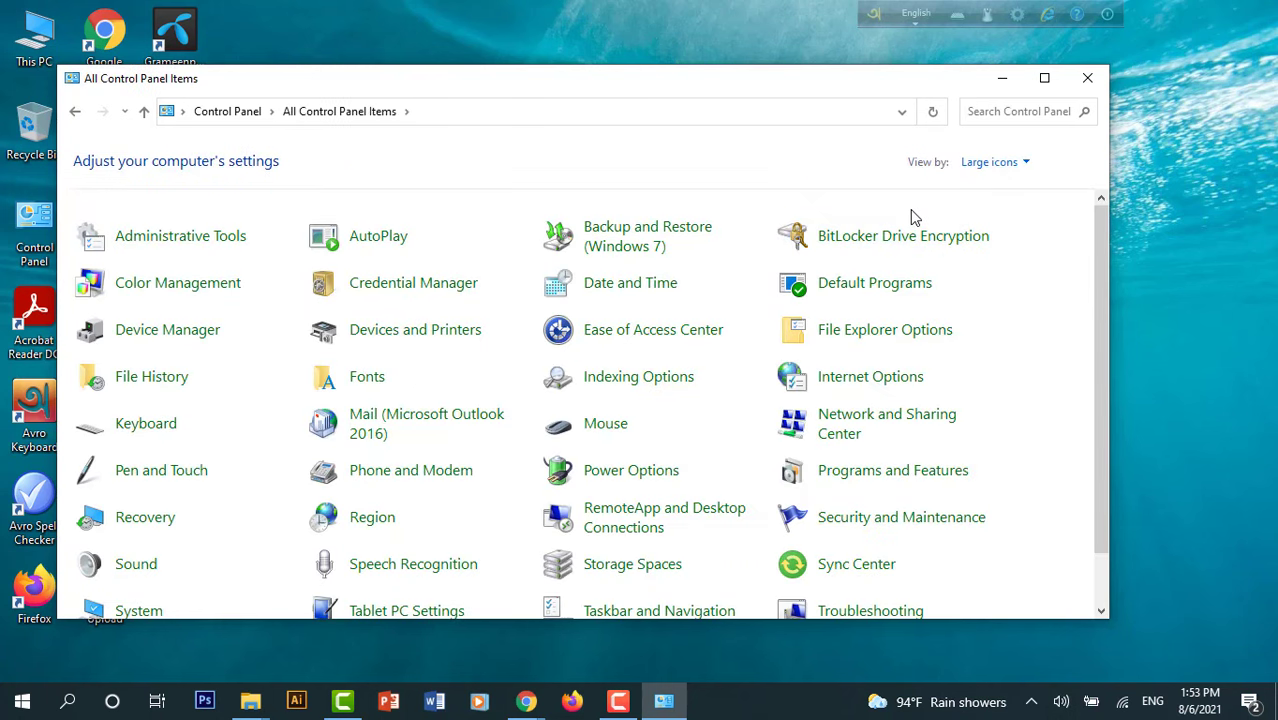
scroll(893, 263, "down", 1)
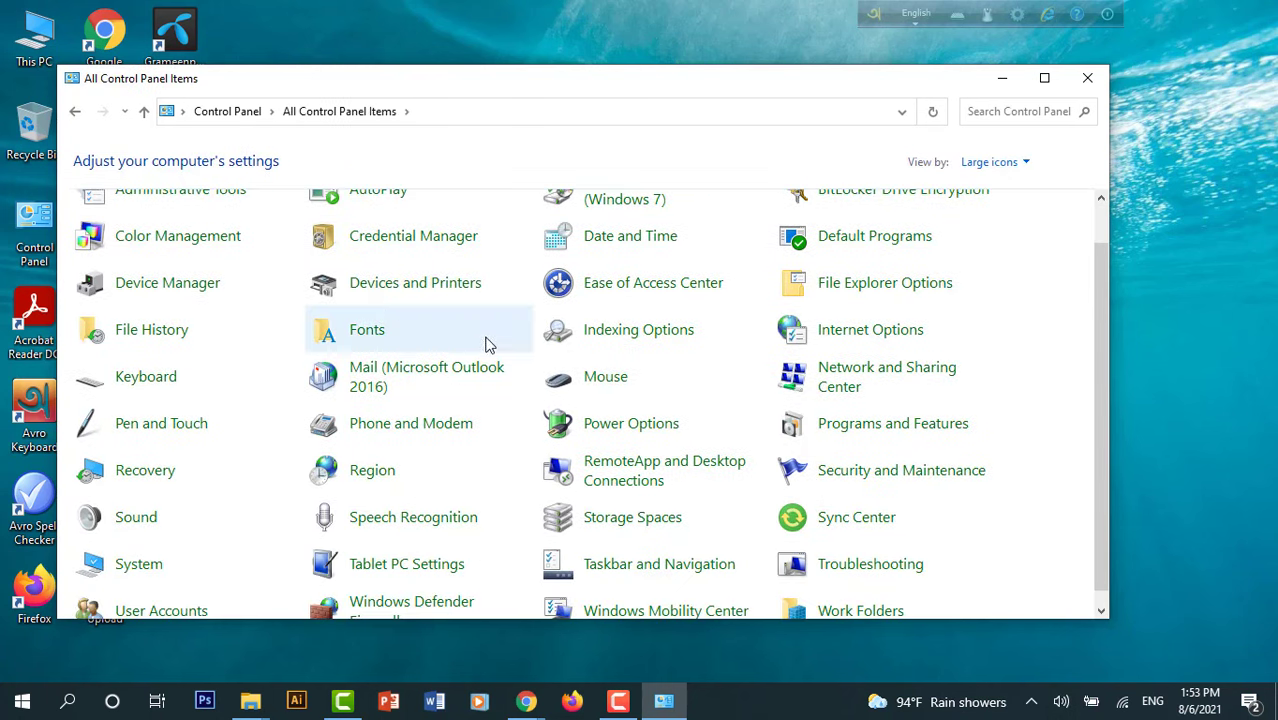
scroll(393, 305, "up", 1)
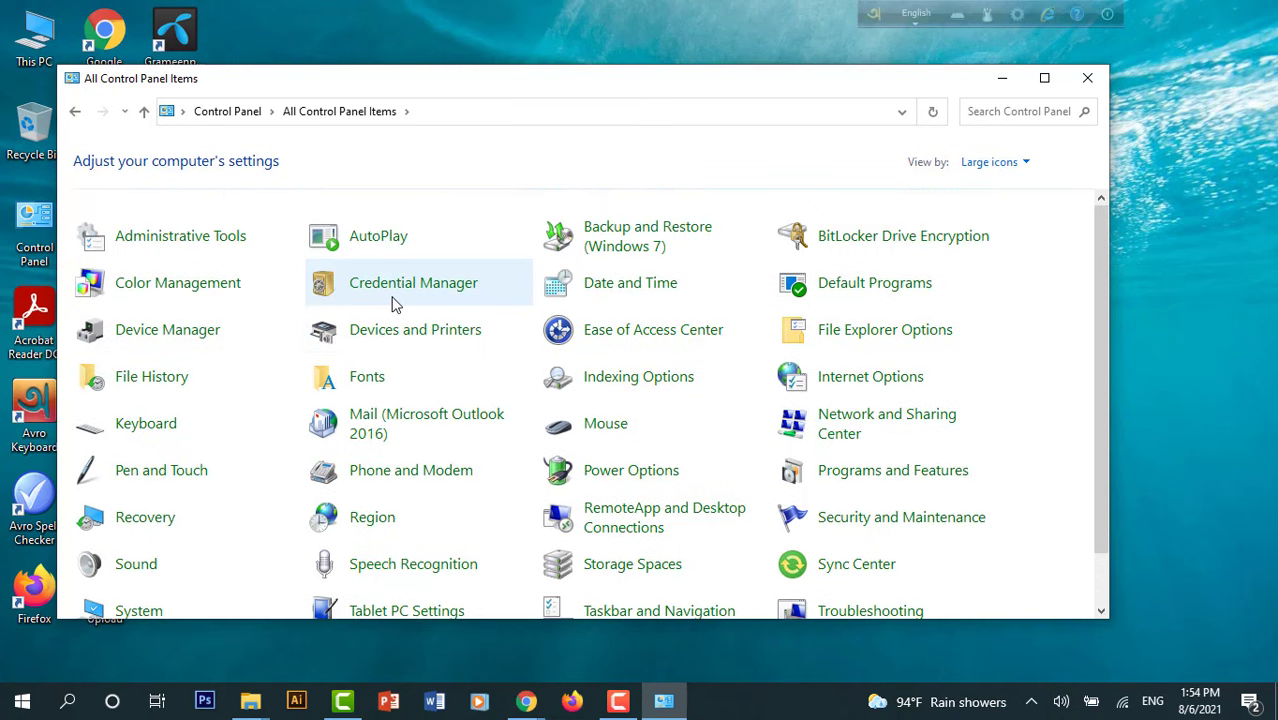
left_click(995, 162)
left_click(1018, 188)
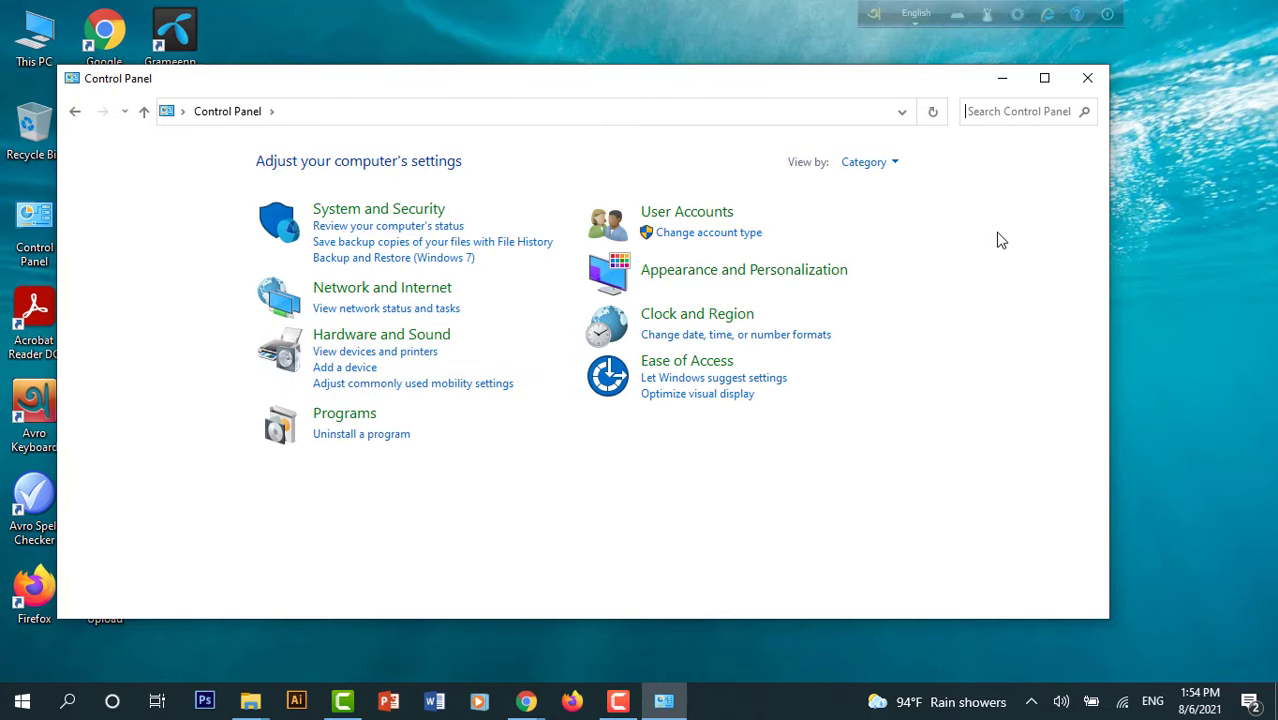
Step: Show the Control Panel items as large icons and open Devices and Printers
left_click(895, 163)
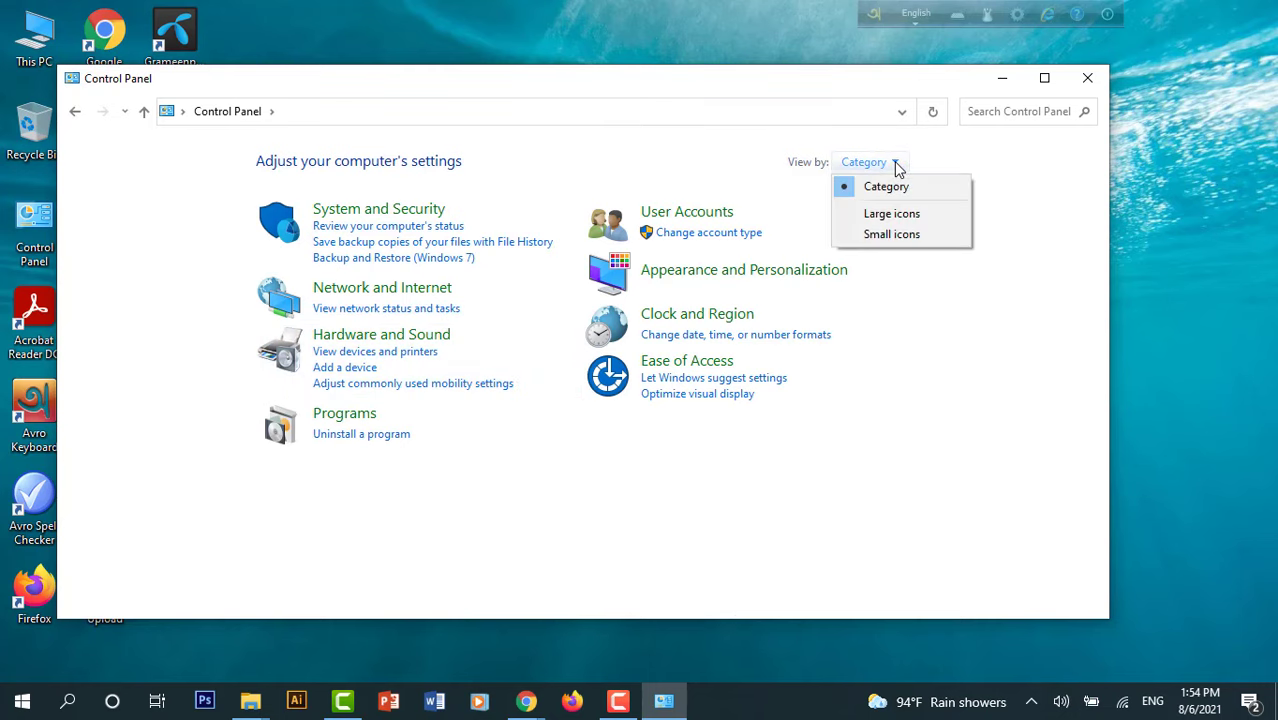
left_click(897, 214)
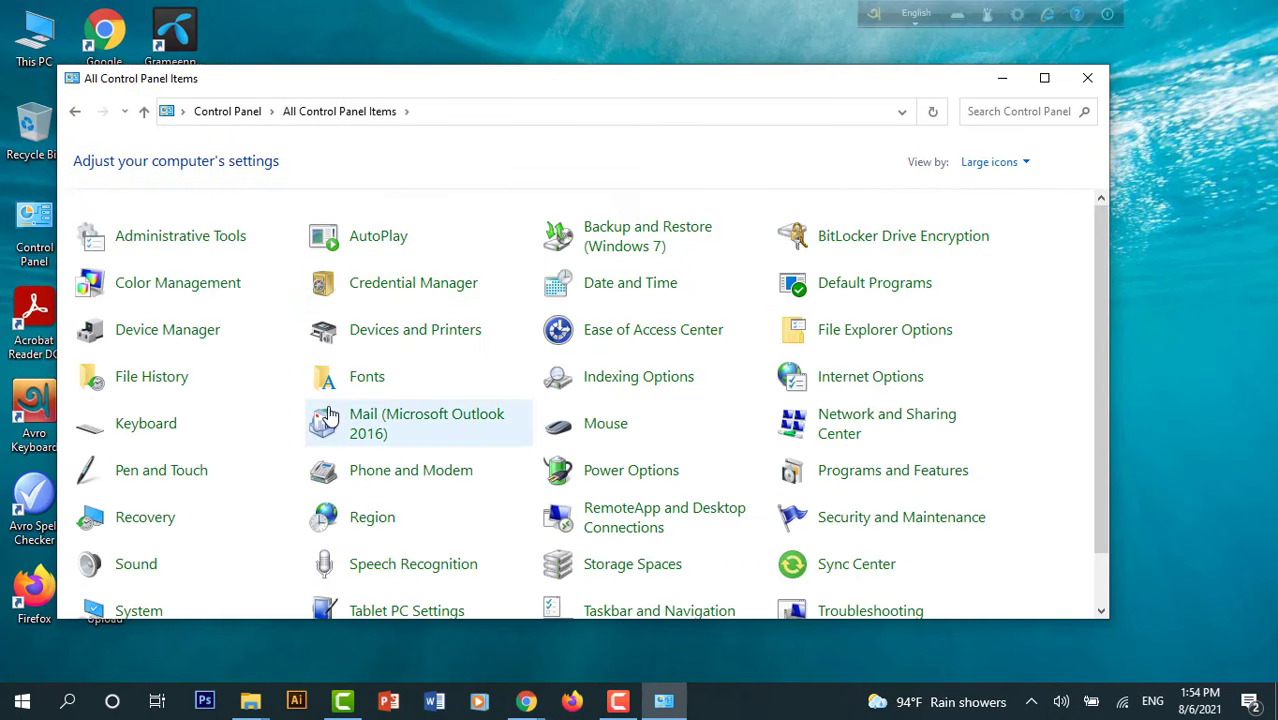
left_click(413, 337)
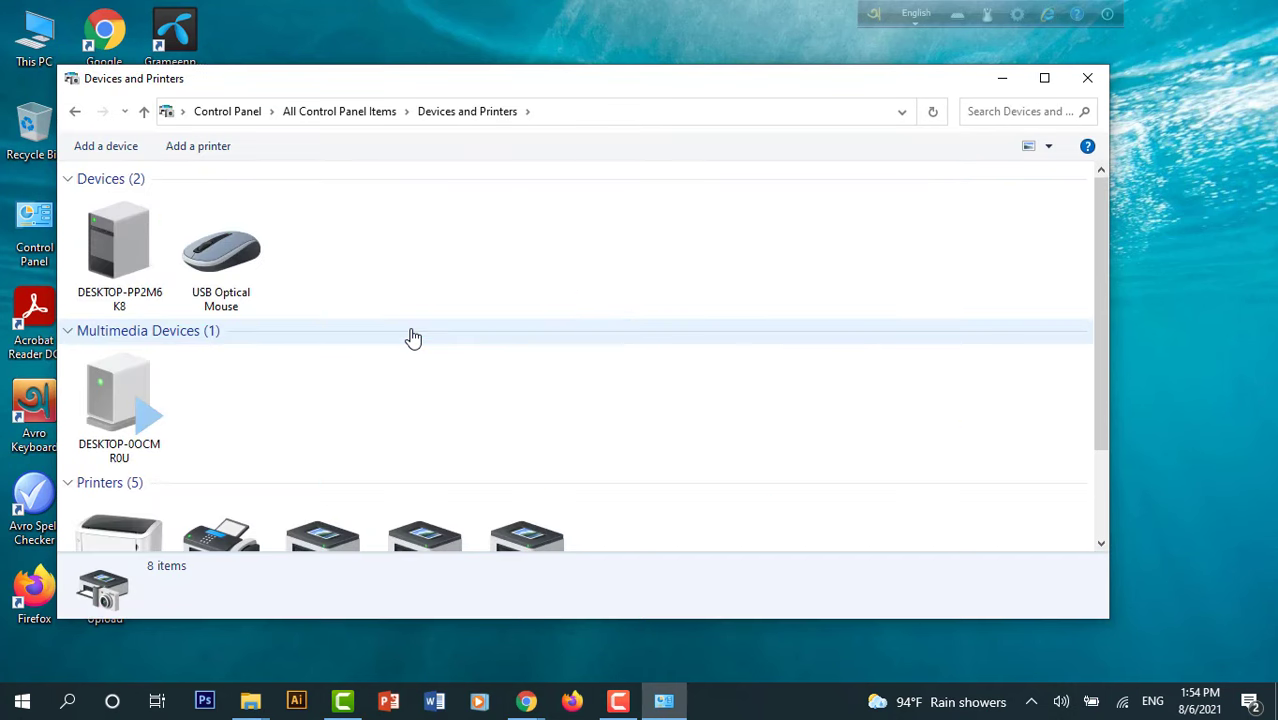
Step: Set the Canon LBP6030/6040/6018L as the default printer and close the Devices and Printers window
scroll(390, 325, "down", 2)
left_click(137, 480)
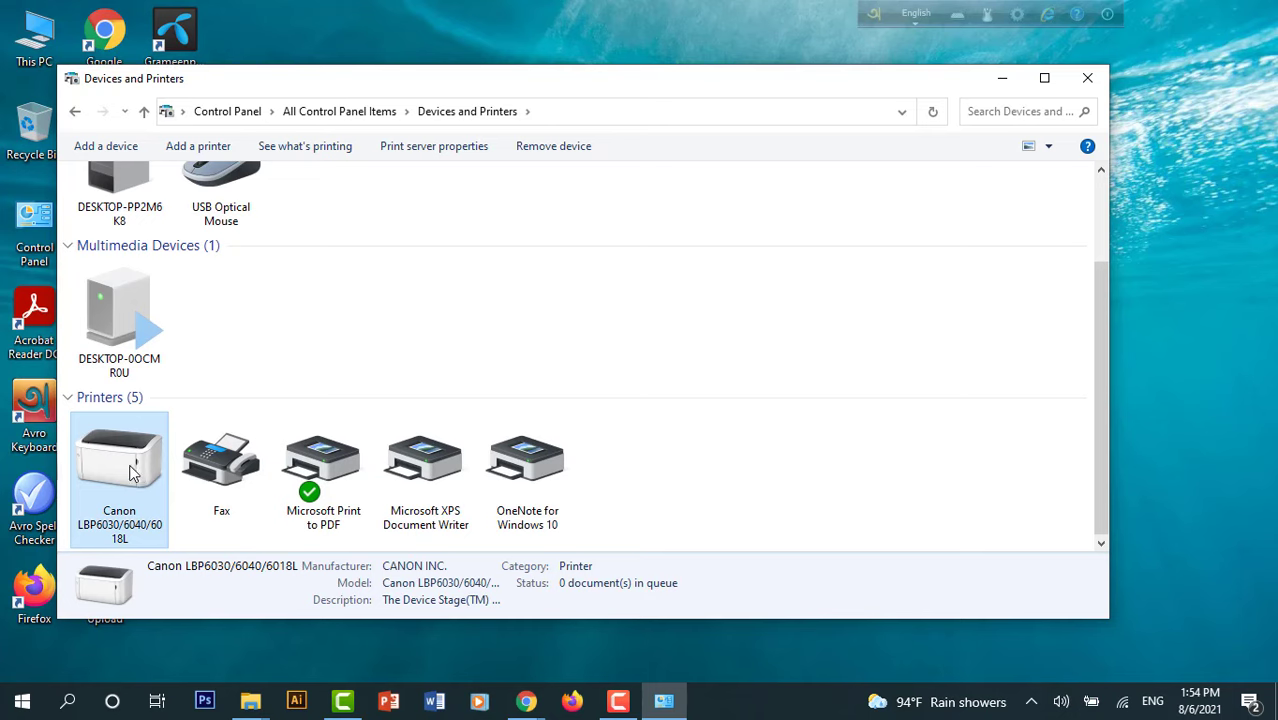
right_click(128, 470)
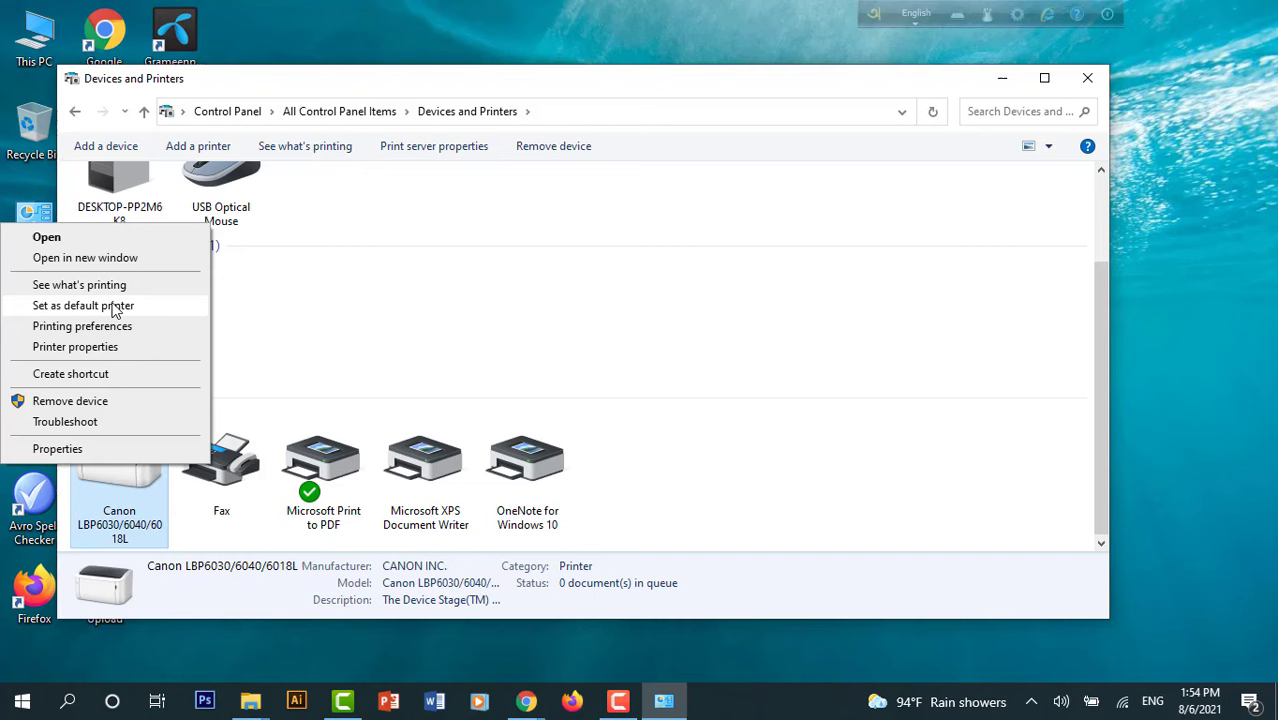
left_click(84, 306)
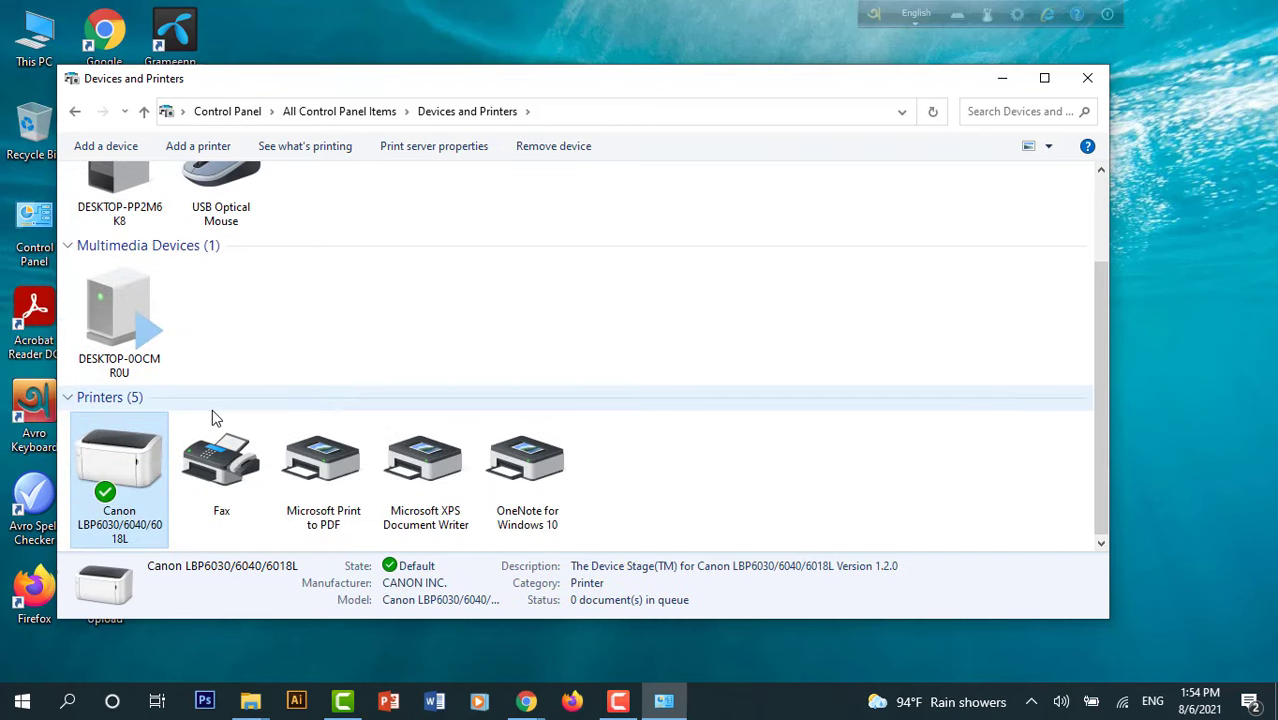
left_click(1088, 80)
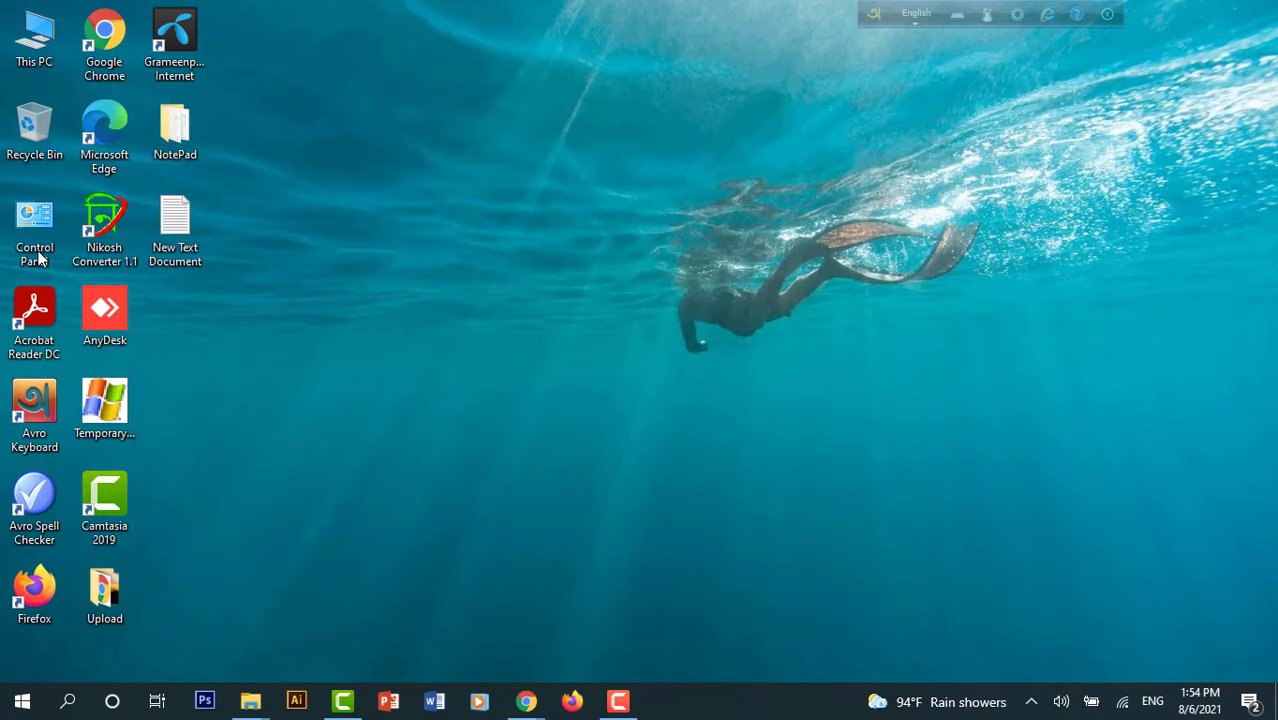
Step: Open scan0011.pdf from the Downloads folder through This PC
double_click(24, 38)
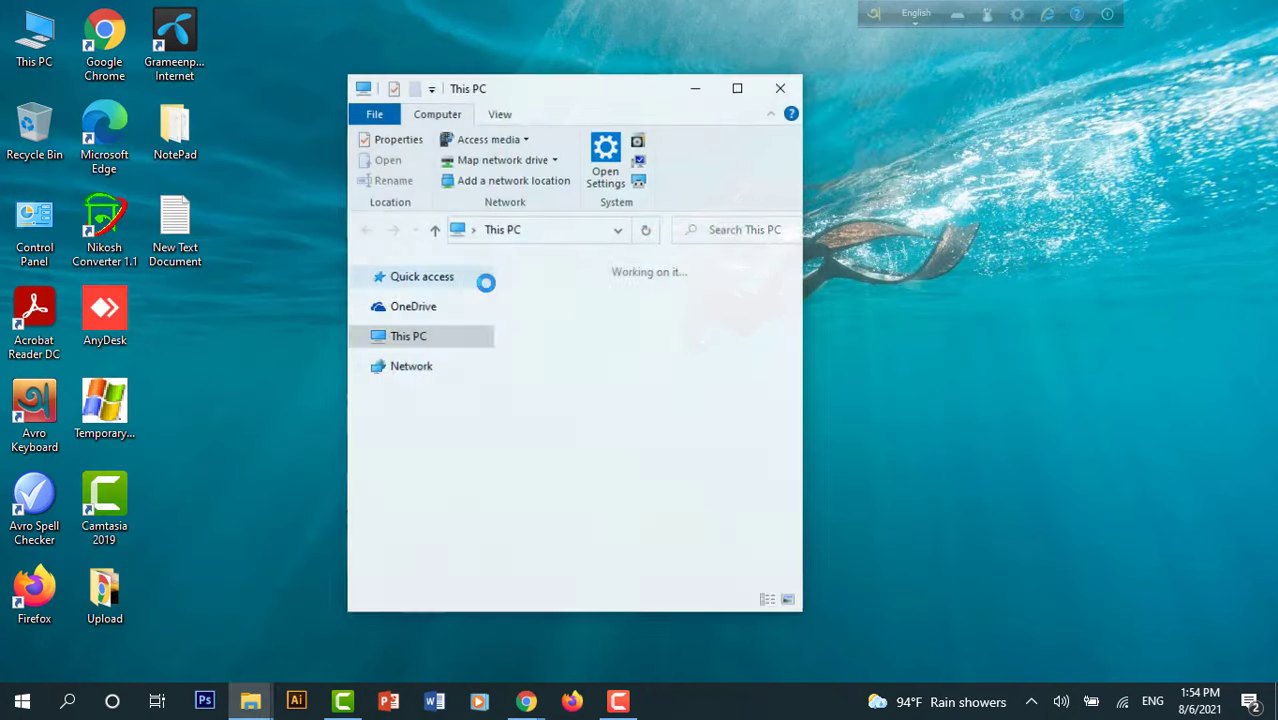
scroll(613, 337, "down", 3)
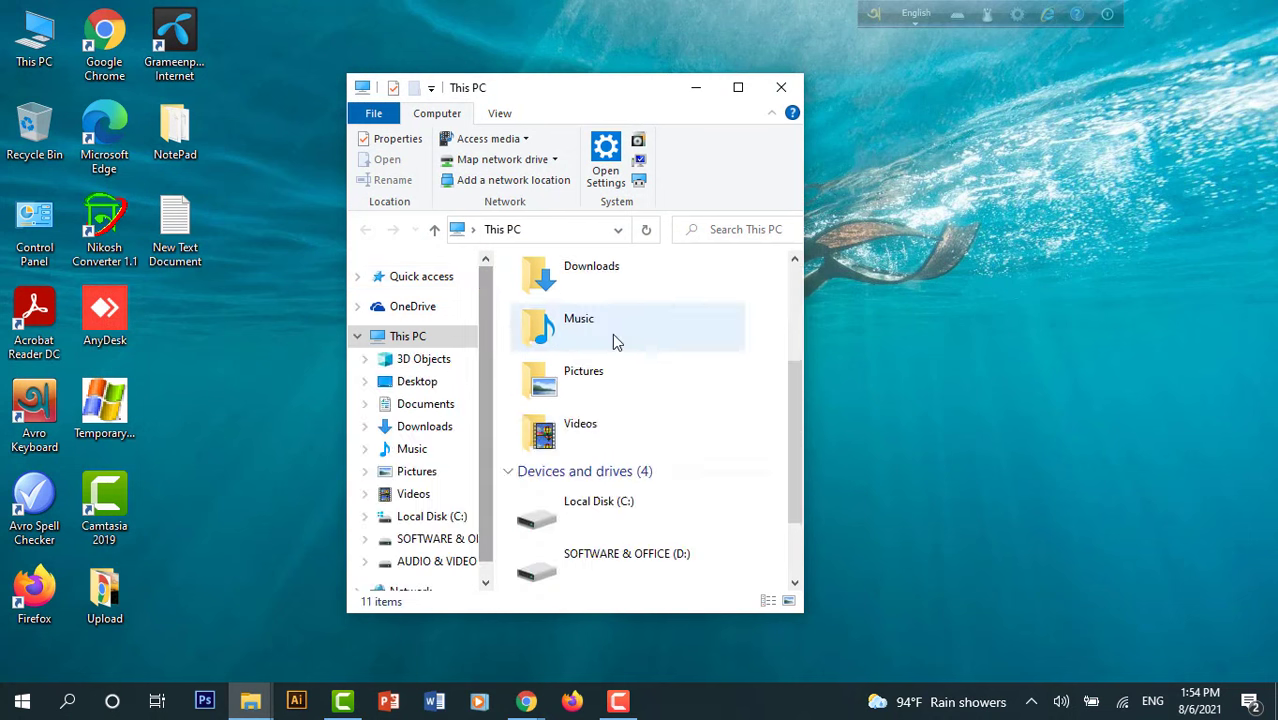
left_click(410, 427)
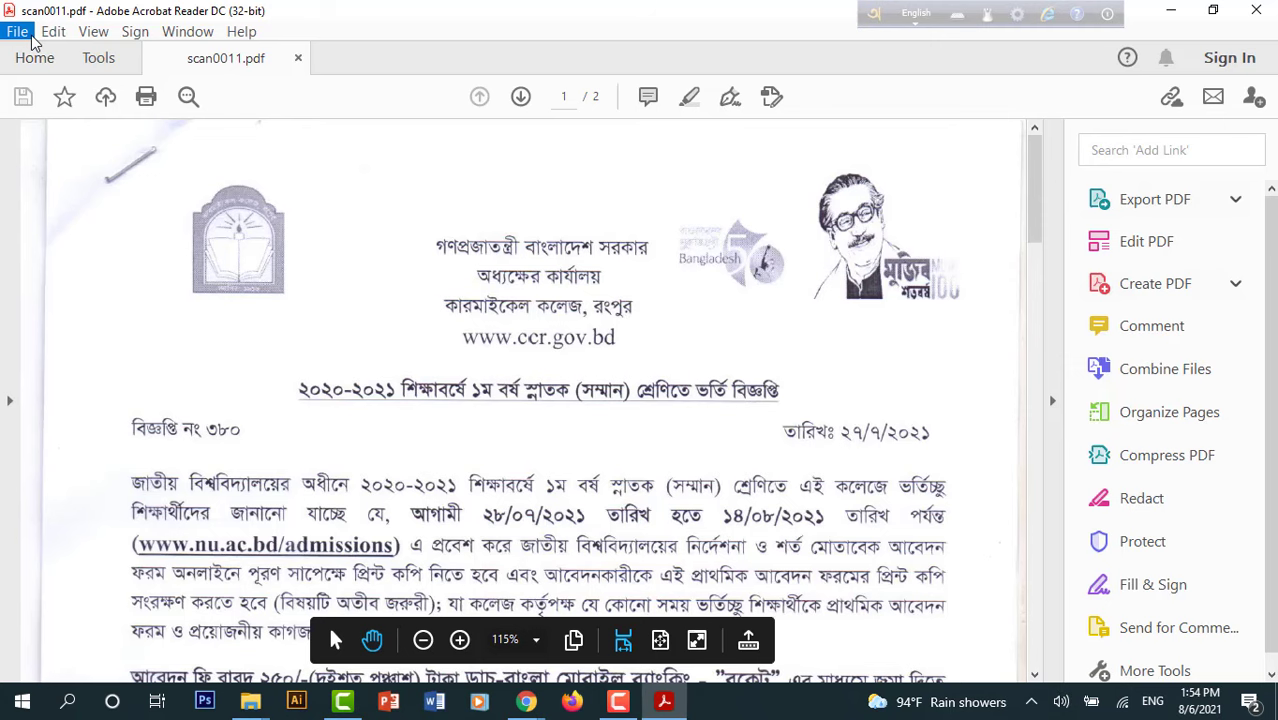
Step: Open the print settings of scan0011.pdf to check which printer is selected
left_click(18, 32)
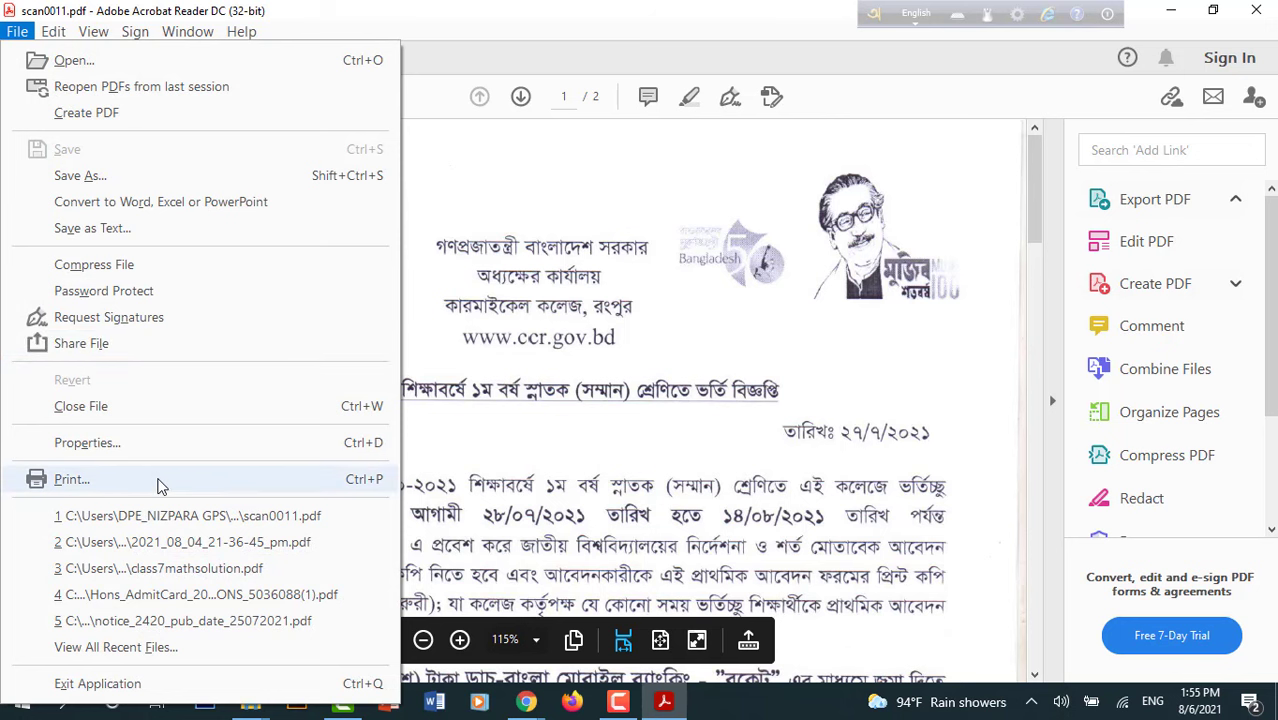
left_click(157, 480)
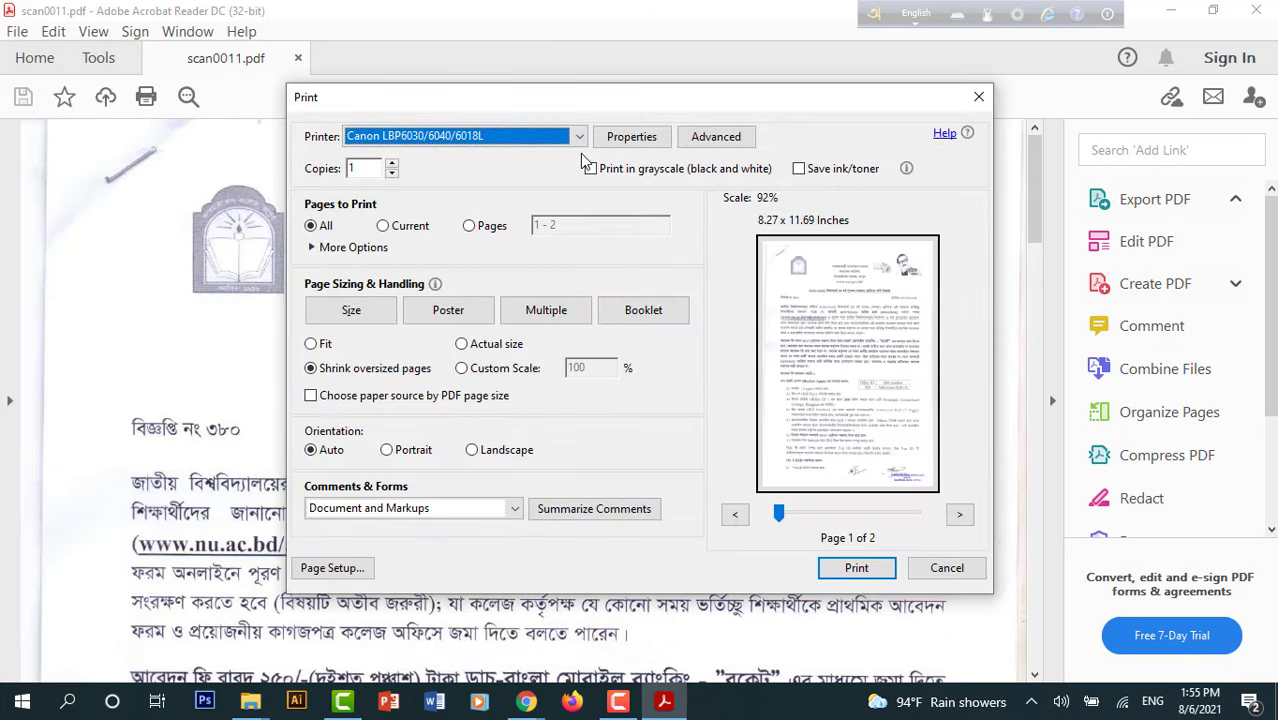
mouse_move(690, 650)
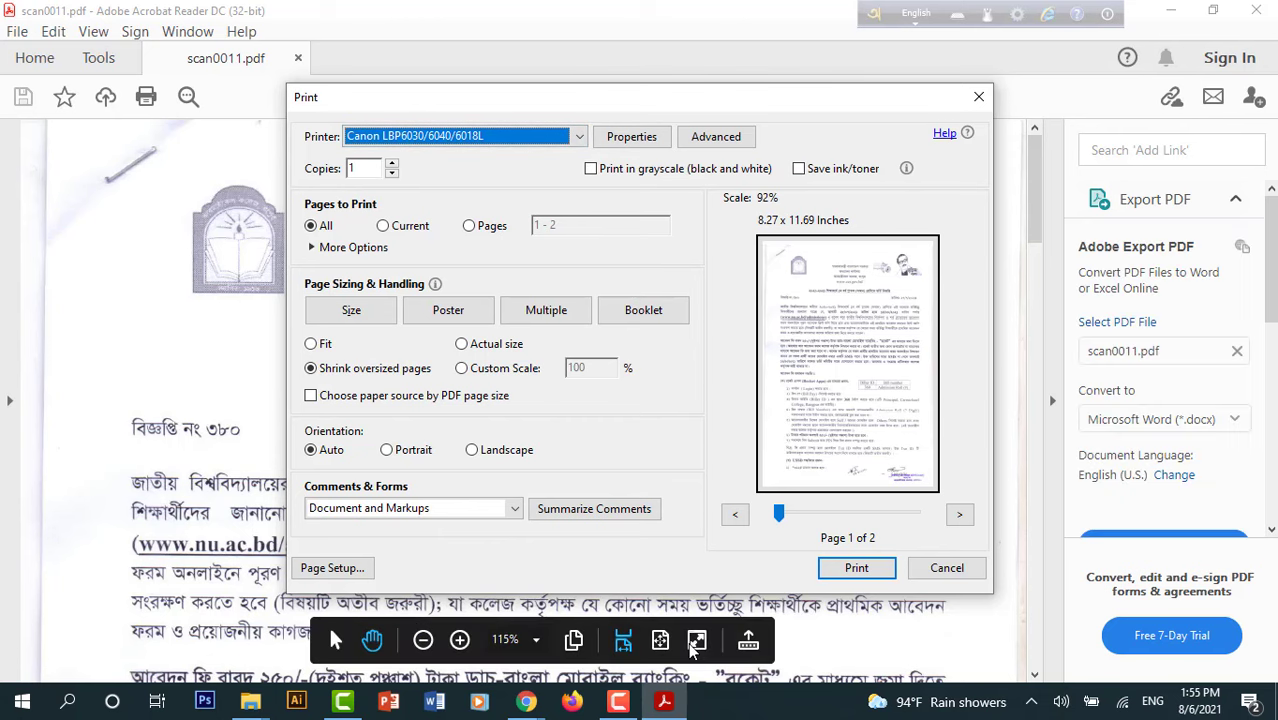